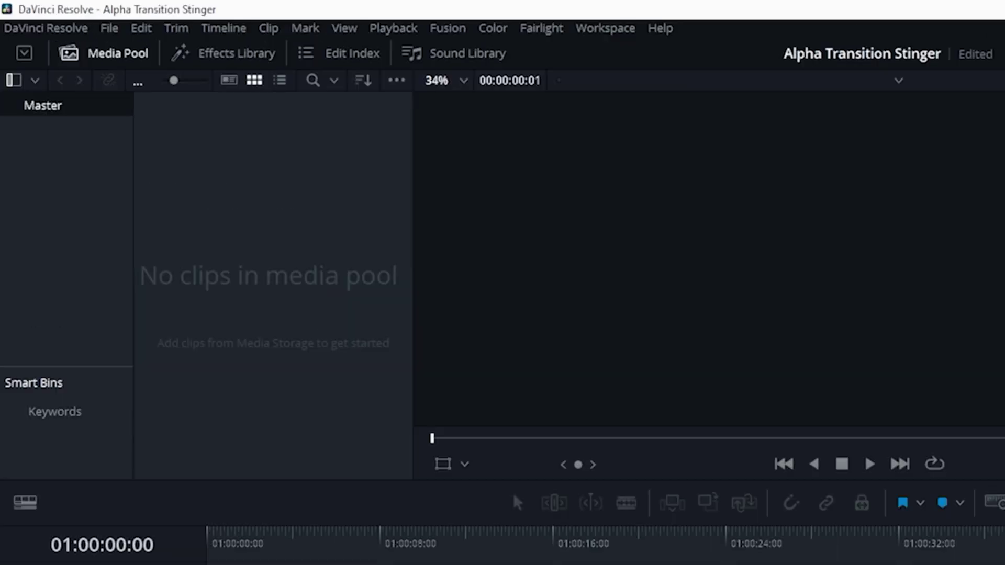
Step: Set the project's timeline frame rate to 30 frames per second and save the project settings
{"action": "left_click", "coordinate": [63, 16]}
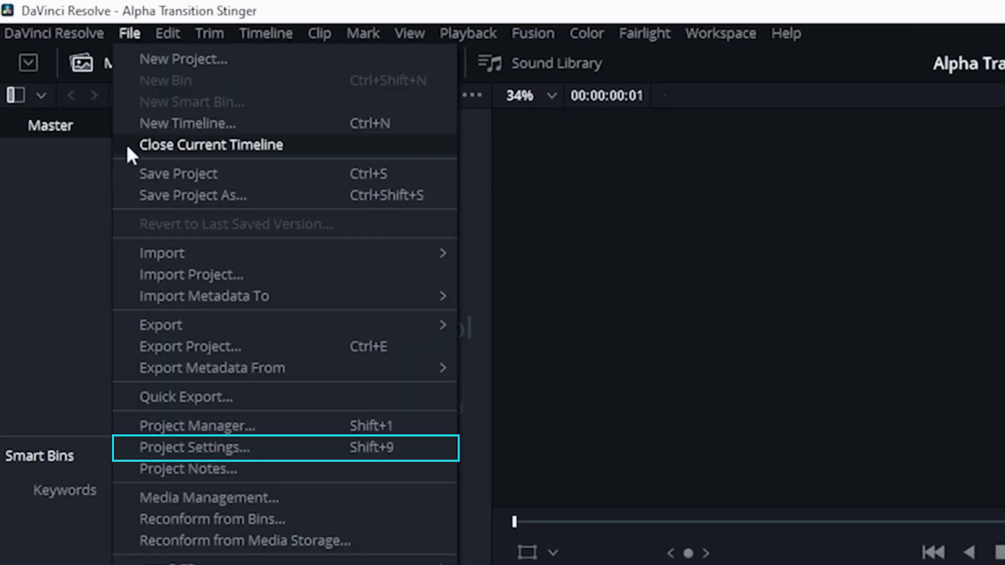
{"action": "left_click", "coordinate": [187, 439]}
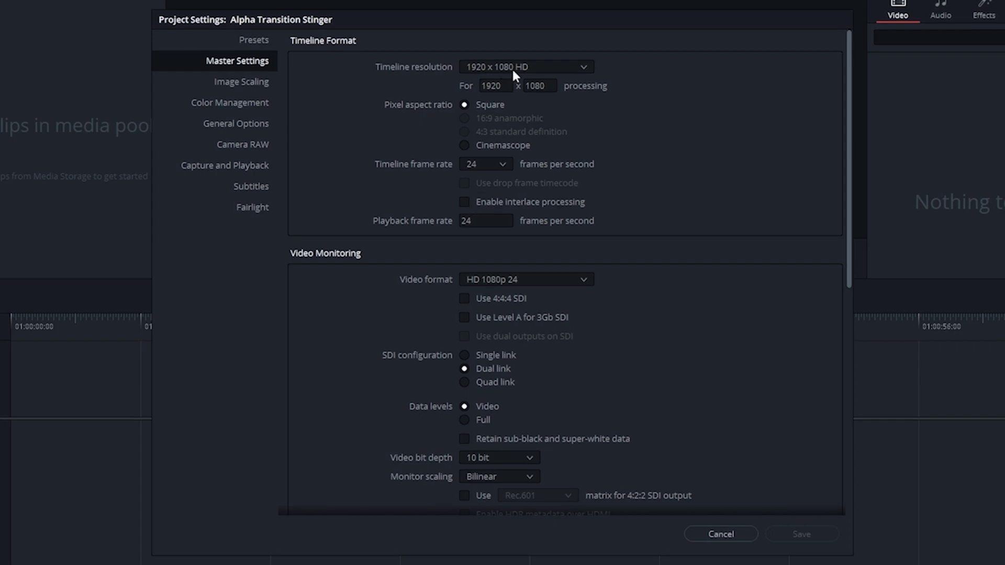
{"action": "left_click", "coordinate": [501, 166]}
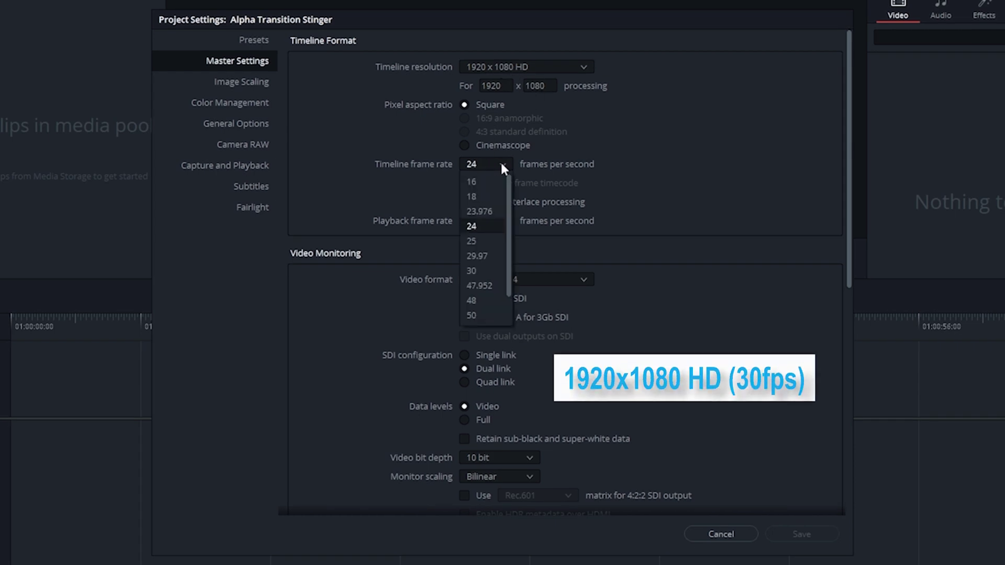
{"action": "left_click", "coordinate": [477, 267]}
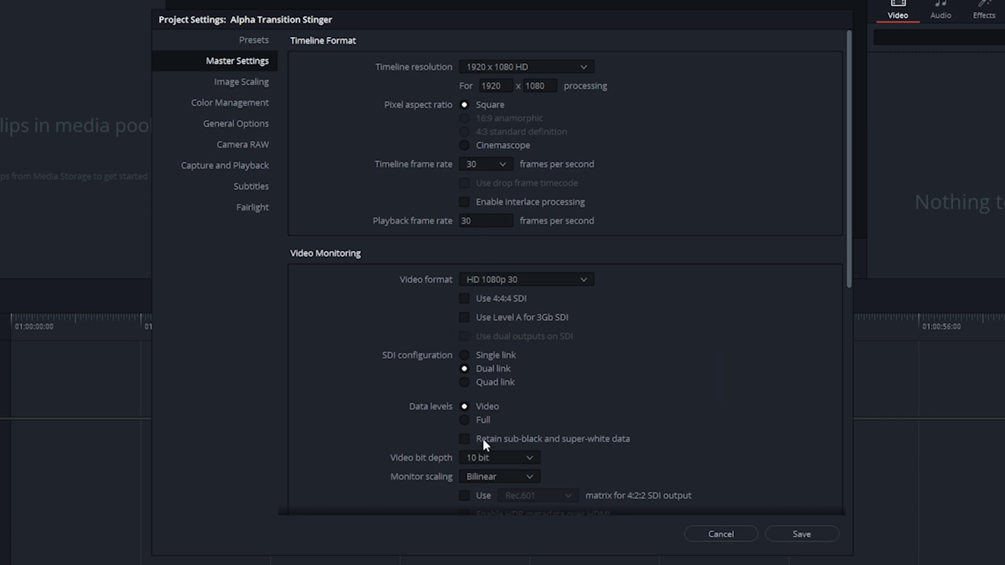
{"action": "left_click", "coordinate": [800, 533]}
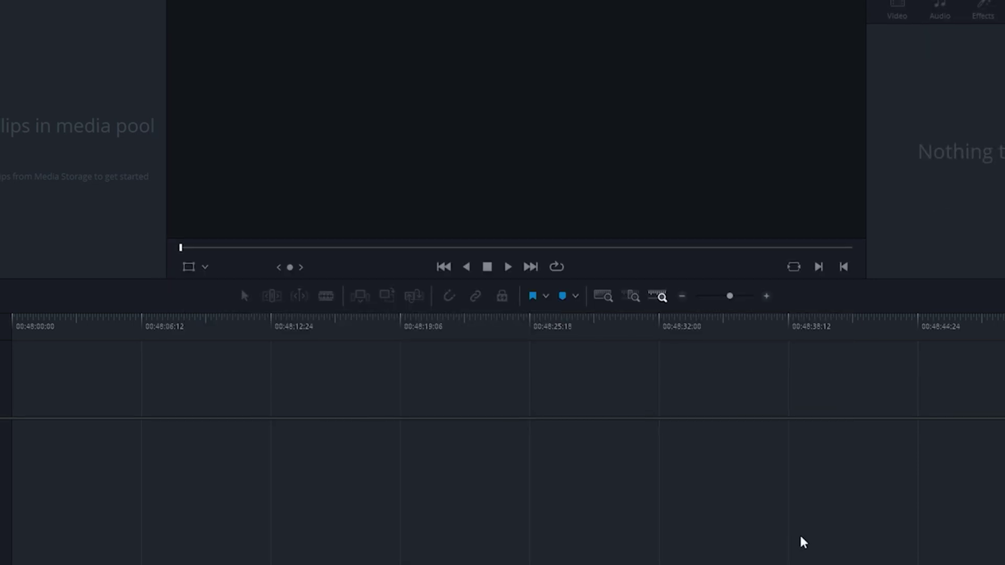
Step: Import the loopable-flames-slow-motion-circle clip from the Downloads folder into the media pool, keeping the project frame rate unchanged
{"action": "left_click", "coordinate": [292, 559]}
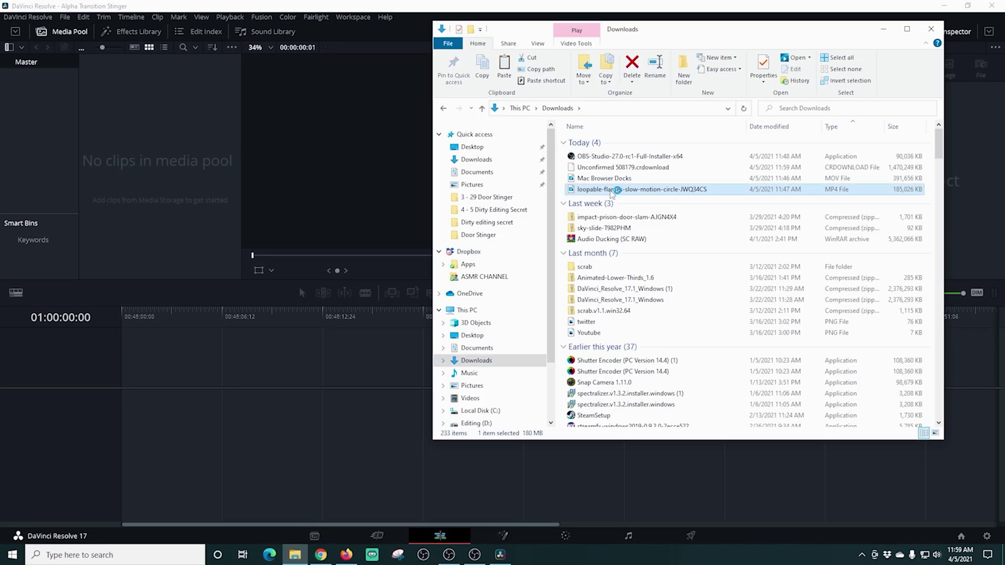
{"action": "left_click_drag", "start_coordinate": [610, 179], "coordinate": [159, 167]}
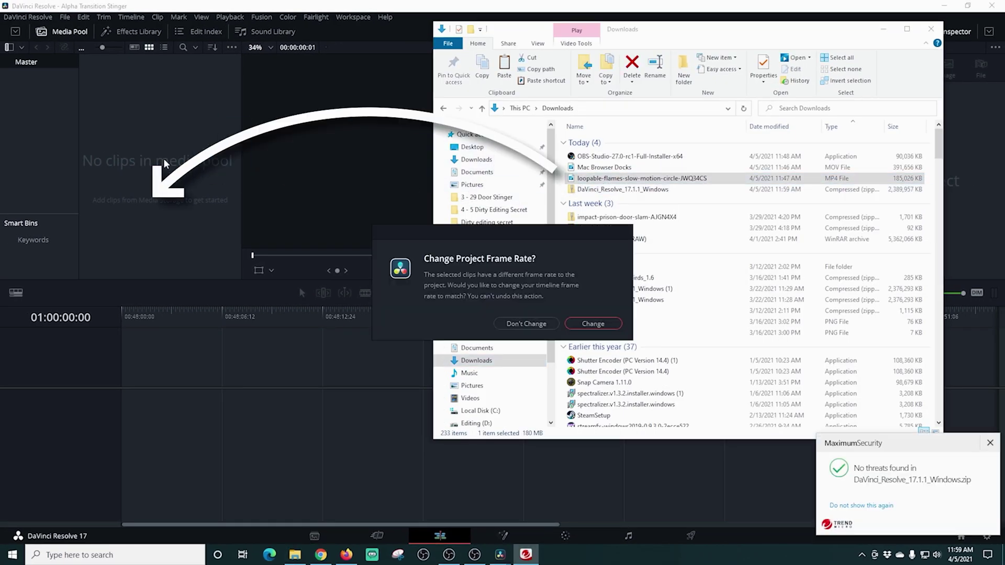
{"action": "left_click", "coordinate": [884, 35]}
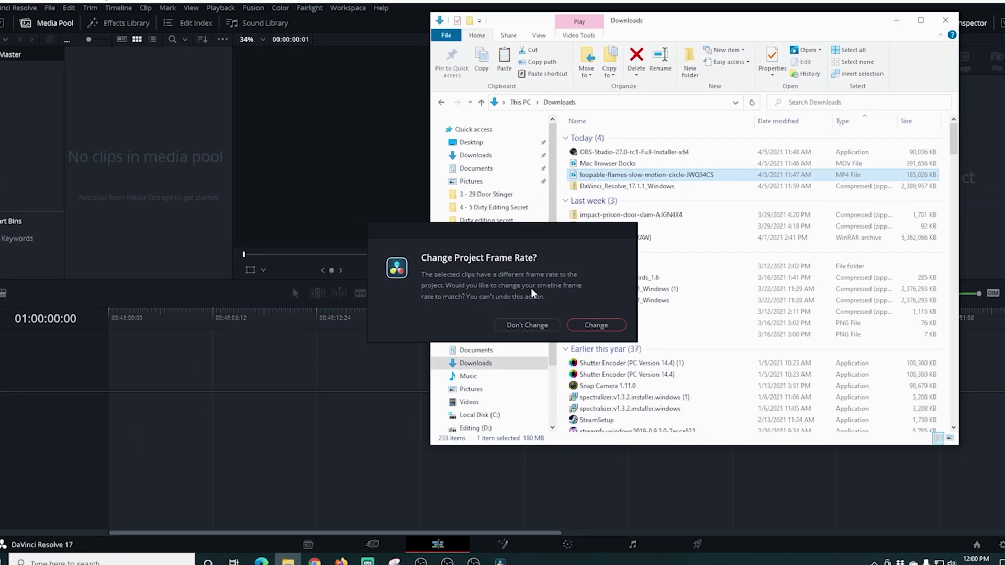
{"action": "left_click", "coordinate": [522, 328]}
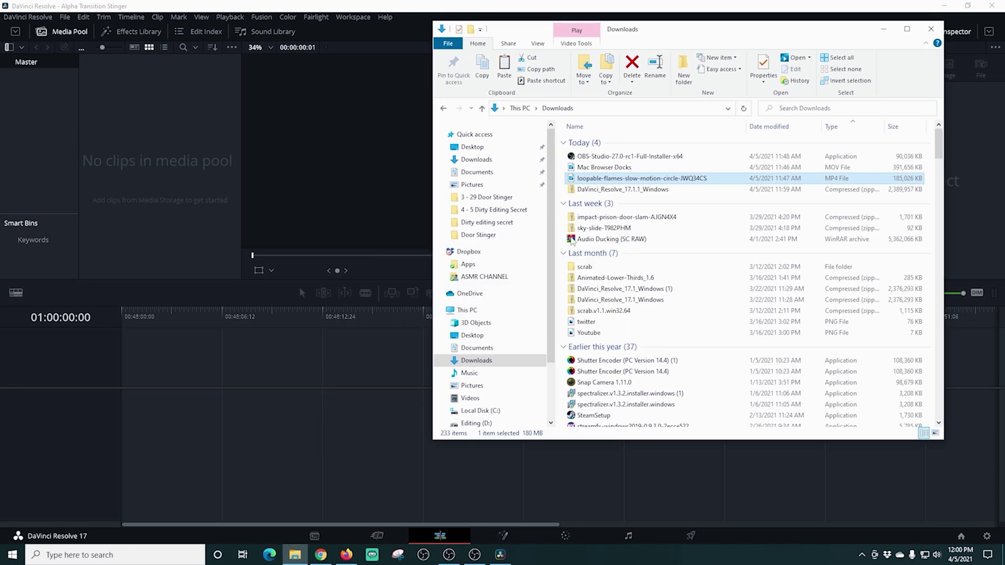
{"action": "left_click", "coordinate": [883, 29]}
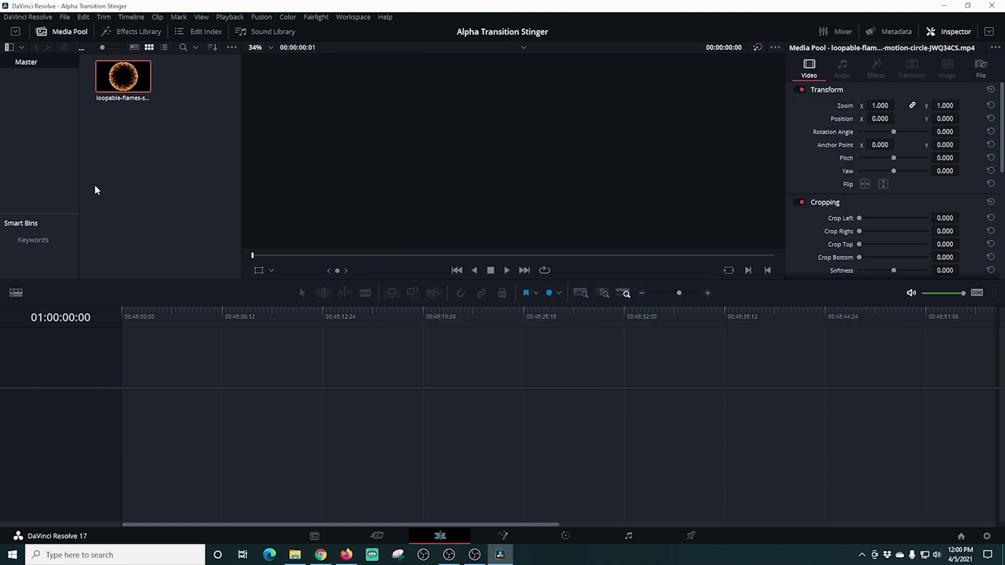
Step: Place the flame circle clip at the start of a new timeline and trim its end to 01:00:04:00
{"action": "left_click_drag", "start_coordinate": [123, 103], "coordinate": [126, 419]}
{"action": "left_click_drag", "start_coordinate": [188, 317], "coordinate": [225, 311]}
{"action": "scroll", "coordinate": [762, 314], "scroll_direction": "down", "scroll_amount": 3}
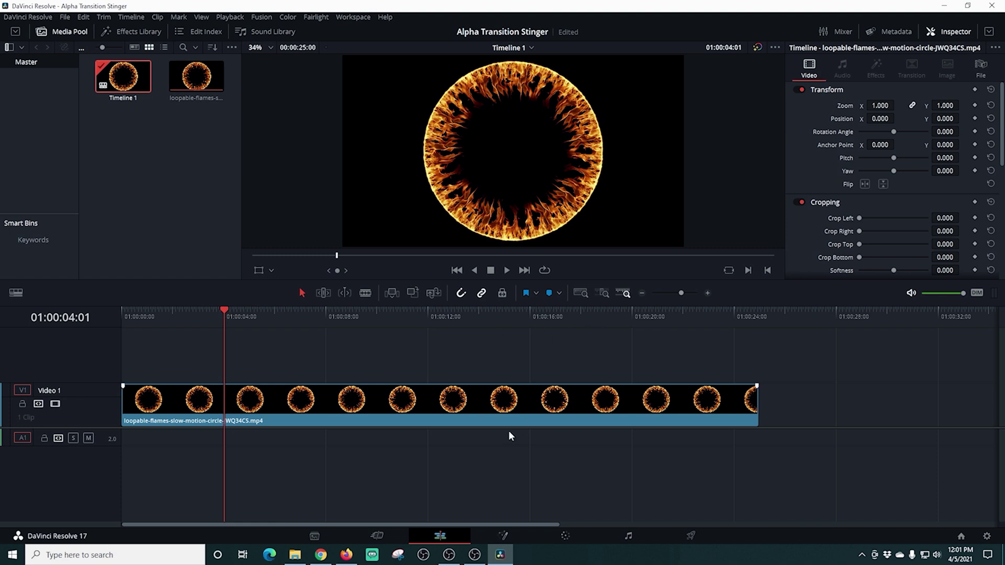
{"action": "key", "text": "Left"}
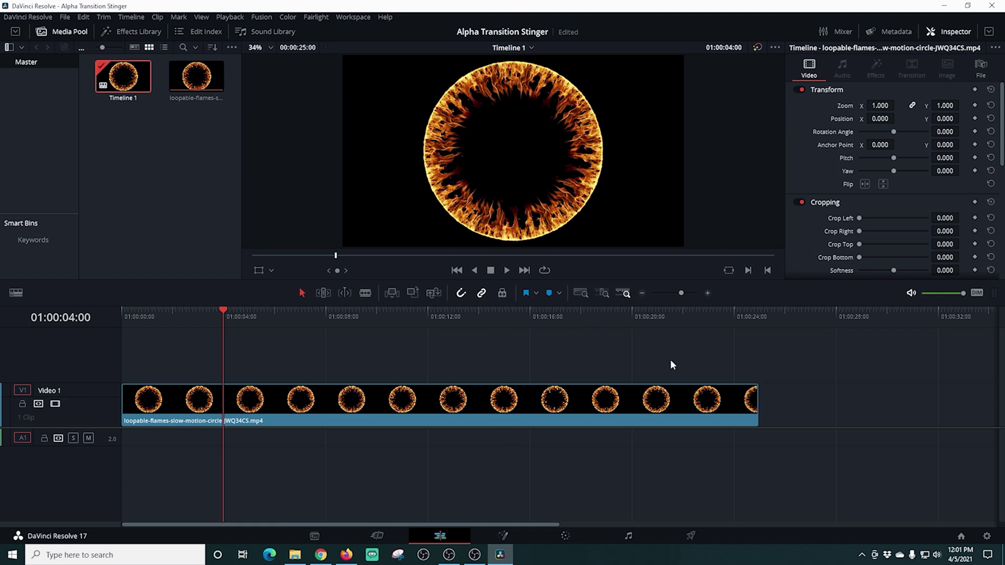
{"action": "left_click_drag", "start_coordinate": [758, 401], "coordinate": [225, 384]}
Step: Set the flame clip's Zoom to 0.000 with a keyframe at the start of the timeline
{"action": "left_click", "coordinate": [457, 270]}
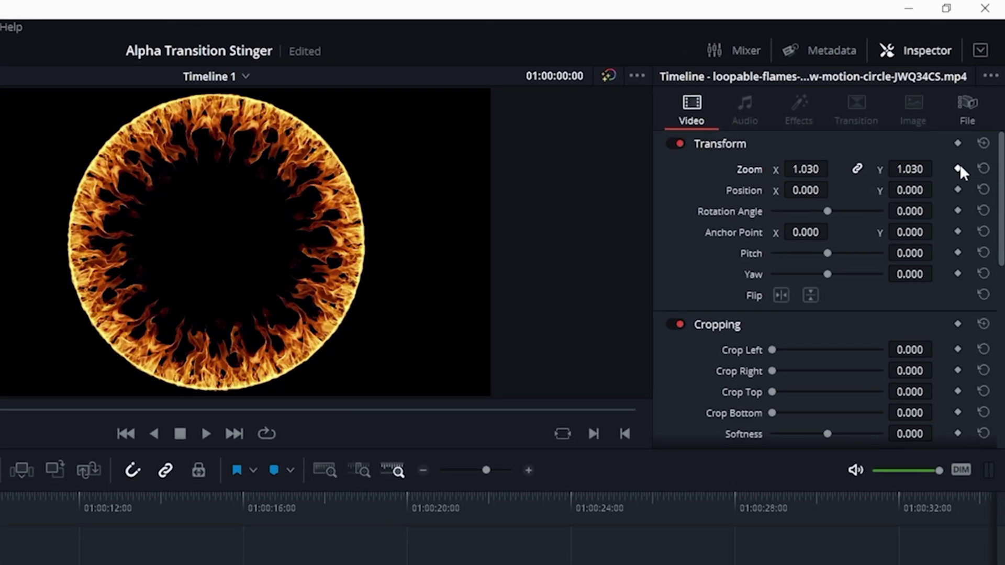
{"action": "left_click_drag", "start_coordinate": [806, 169], "coordinate": [703, 191]}
{"action": "left_click", "coordinate": [955, 174]}
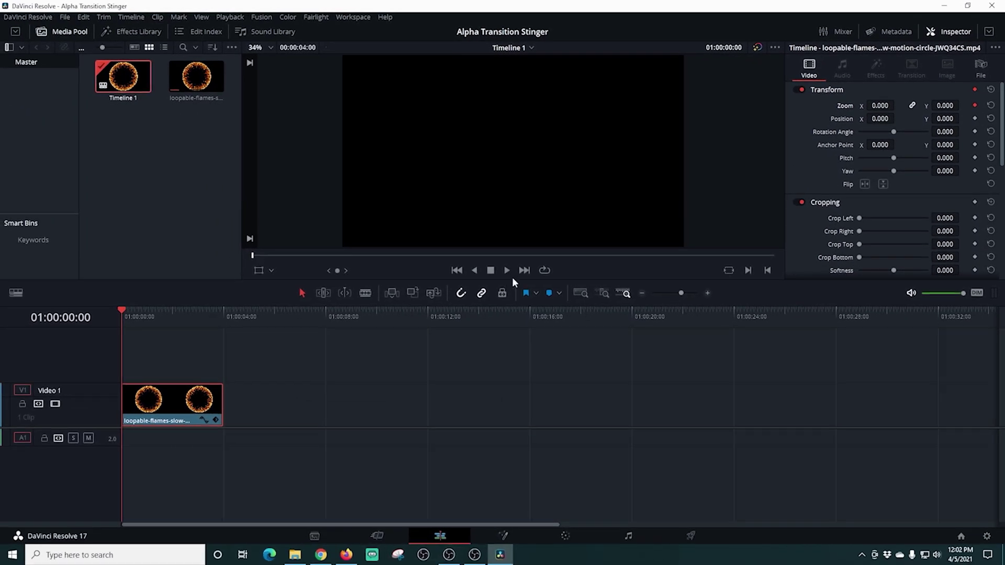
Step: Set the flame clip's Zoom to 4.150 at the end of the clip and play the animation from the start
{"action": "left_click", "coordinate": [523, 271]}
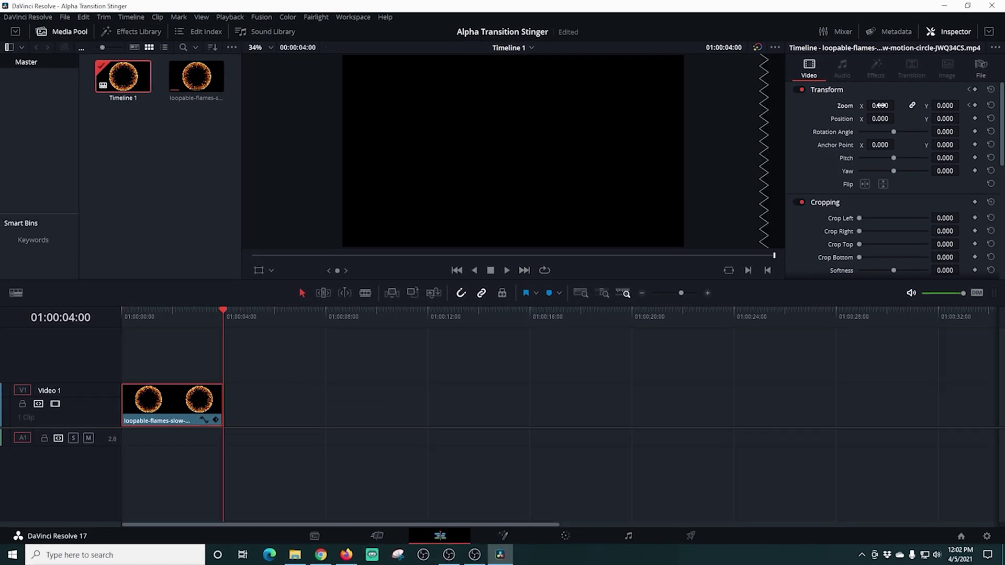
{"action": "left_click_drag", "start_coordinate": [880, 105], "coordinate": [937, 105]}
{"action": "left_click", "coordinate": [455, 270]}
{"action": "left_click", "coordinate": [506, 270]}
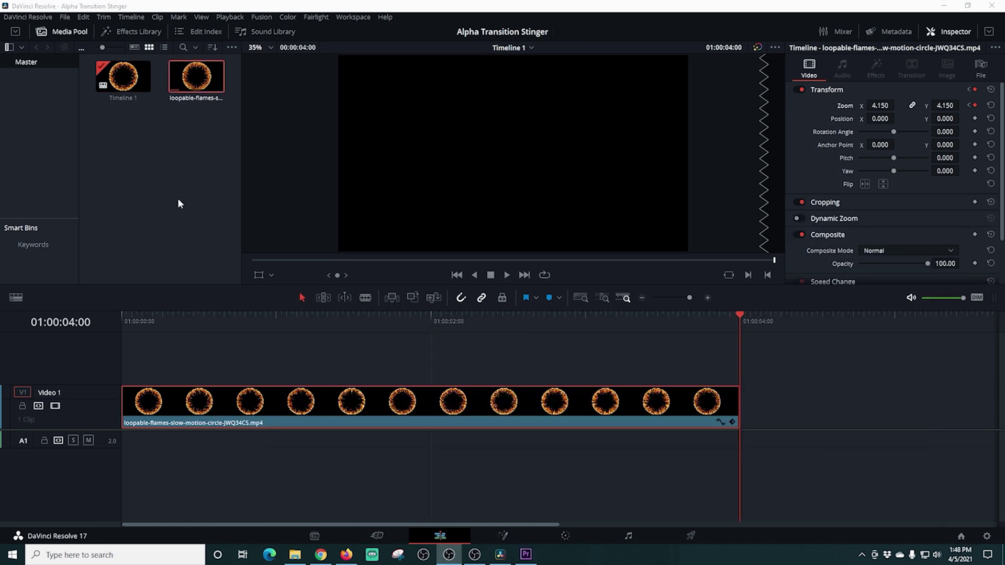
Step: Create a new Fusion composition clip with a duration of 00:00:04:00 at 30 frames per second
{"action": "right_click", "coordinate": [178, 198]}
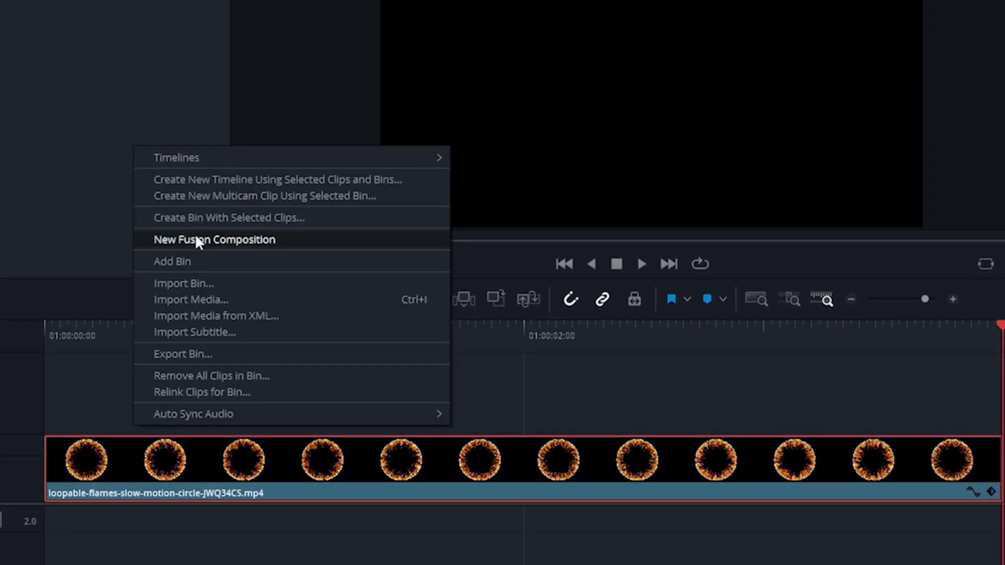
{"action": "left_click", "coordinate": [197, 238]}
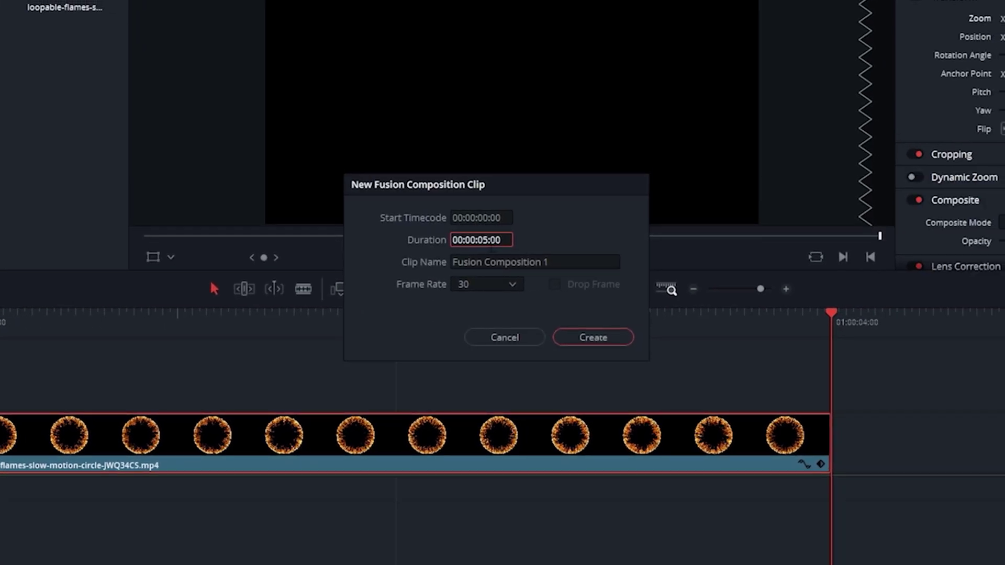
{"action": "key", "text": "Tab"}
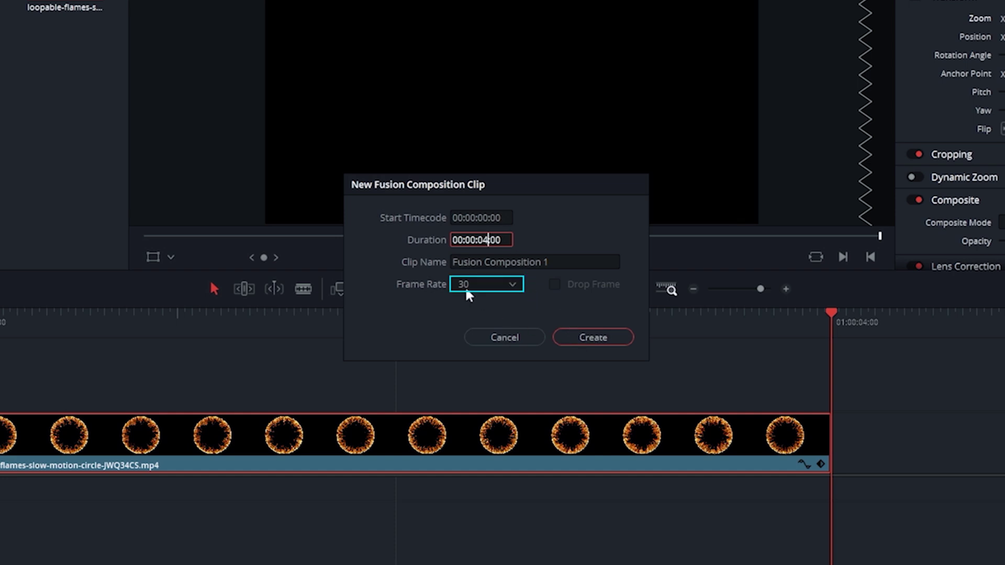
{"action": "left_click", "coordinate": [592, 338]}
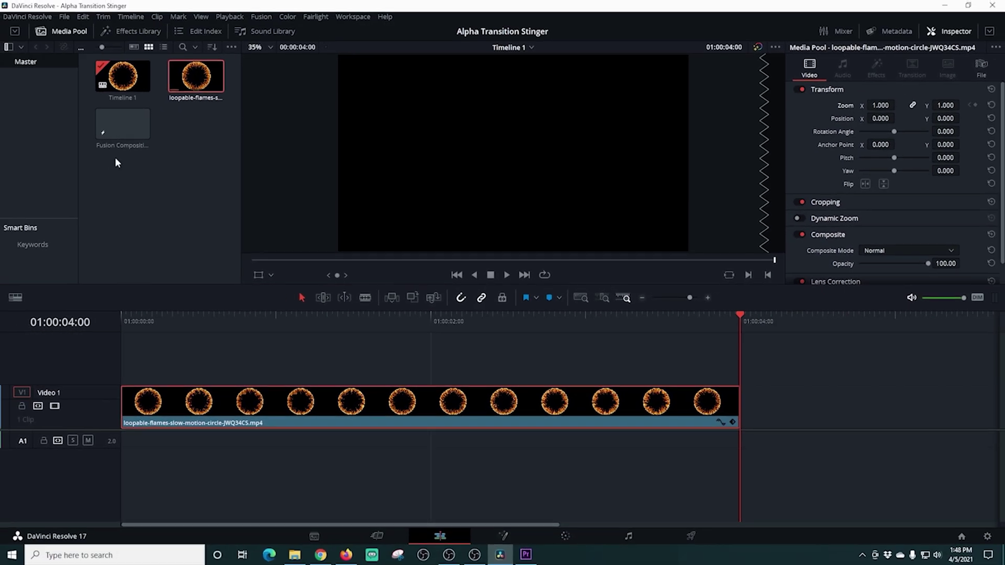
Step: Move the flame clip up to the Video 2 track and place the Fusion composition beneath it on Video 1
{"action": "left_click_drag", "start_coordinate": [234, 396], "coordinate": [236, 352]}
{"action": "left_click_drag", "start_coordinate": [138, 131], "coordinate": [131, 417]}
Step: Open the Fusion composition clip in the Fusion page and move the MediaOut1 node further right
{"action": "left_click", "coordinate": [339, 407]}
{"action": "right_click", "coordinate": [338, 405]}
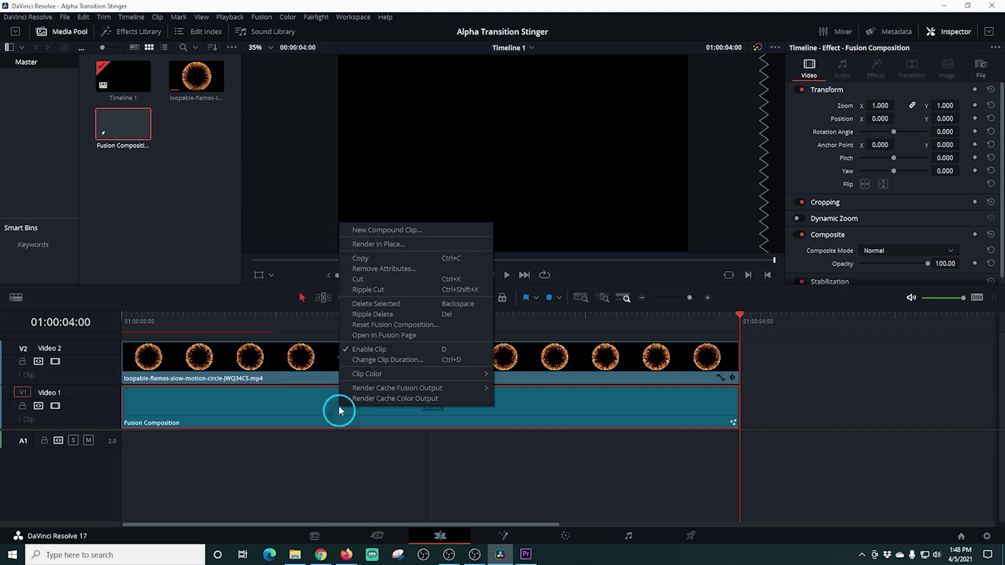
{"action": "left_click", "coordinate": [388, 335]}
{"action": "left_click_drag", "start_coordinate": [359, 352], "coordinate": [763, 410]}
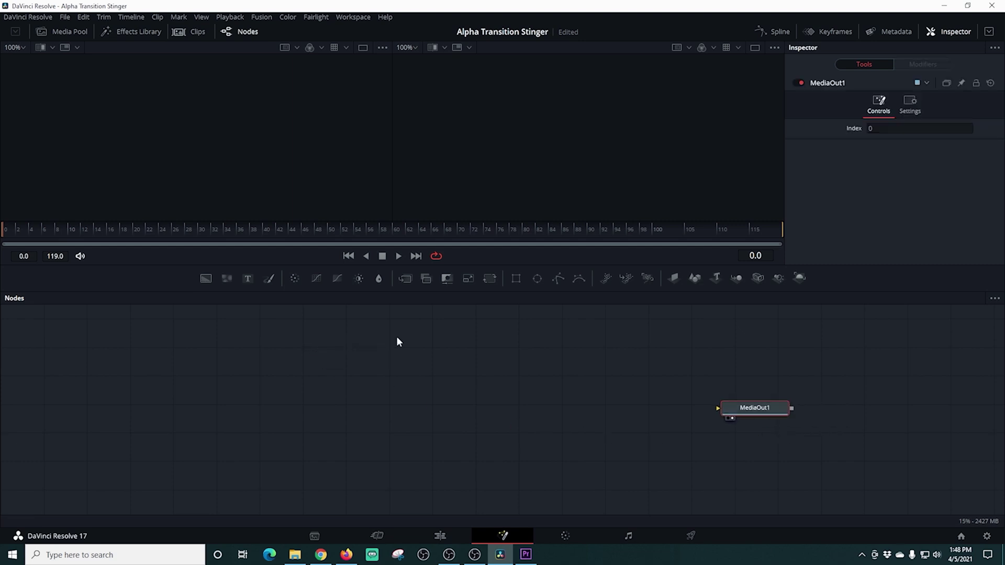
{"action": "left_click", "coordinate": [210, 281]}
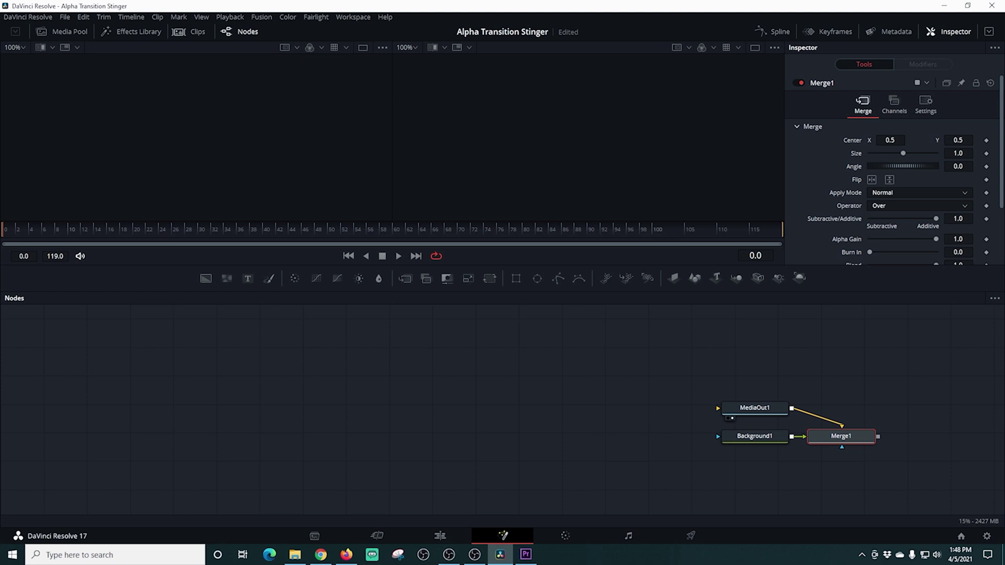
{"action": "left_click", "coordinate": [84, 17]}
{"action": "left_click", "coordinate": [97, 31]}
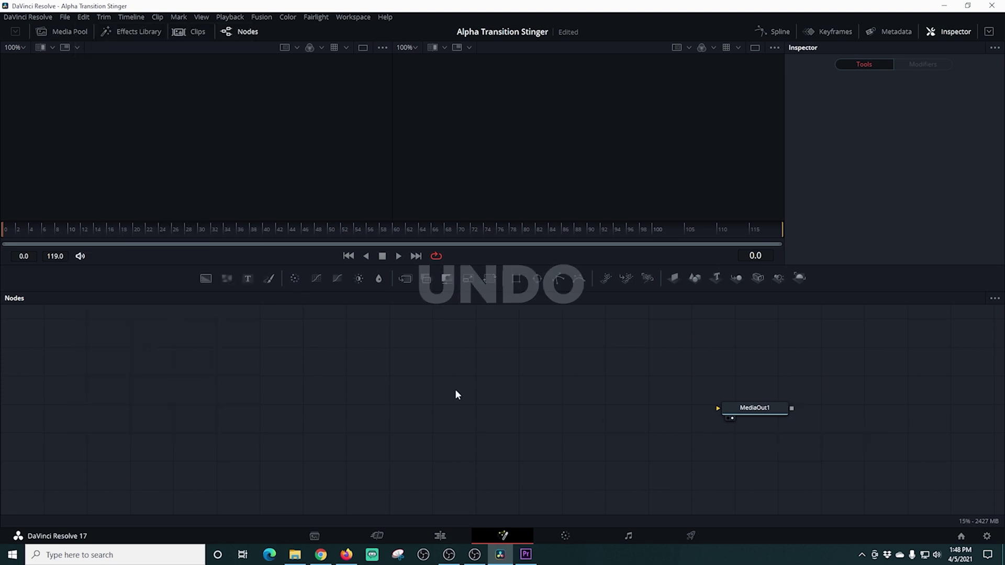
Step: Add an unconnected Background node and place it to the left of MediaOut1 in the node graph
{"action": "left_click", "coordinate": [759, 411]}
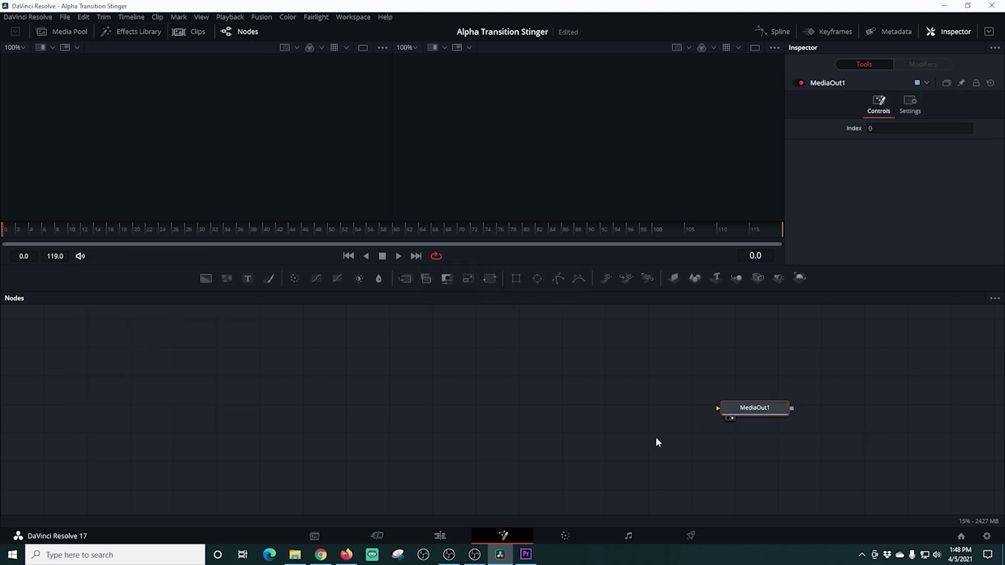
{"action": "left_click", "coordinate": [206, 278]}
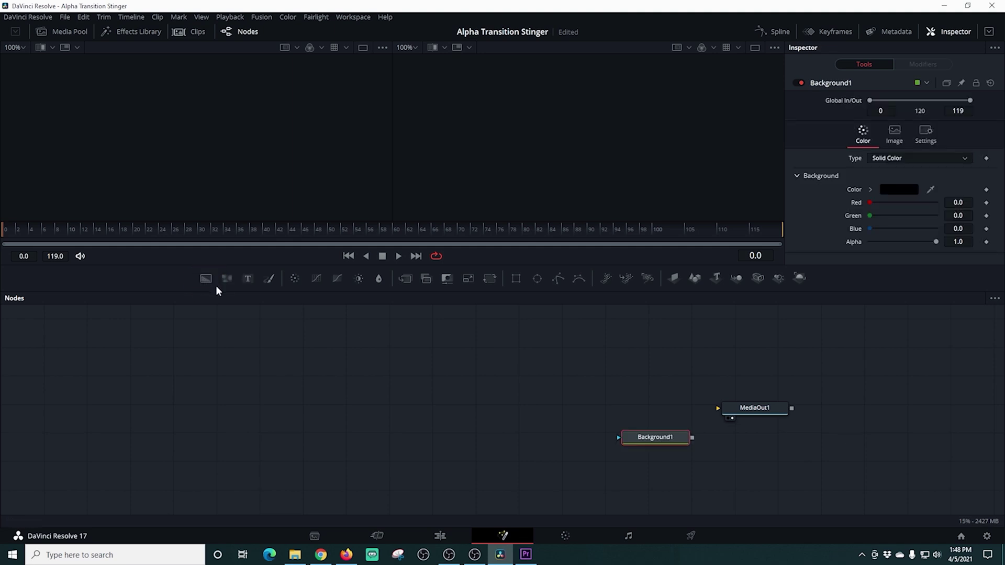
{"action": "left_click_drag", "start_coordinate": [651, 446], "coordinate": [505, 392]}
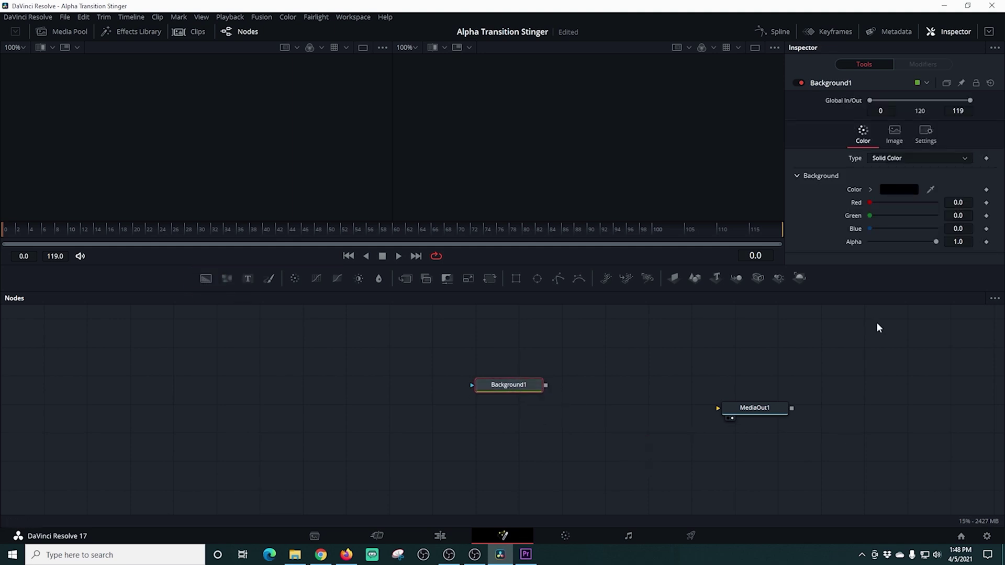
Step: Set the Background1 color to white (#ffffff) and connect its output to MediaOut1
{"action": "left_click", "coordinate": [908, 188]}
{"action": "left_click_drag", "start_coordinate": [619, 283], "coordinate": [617, 180]}
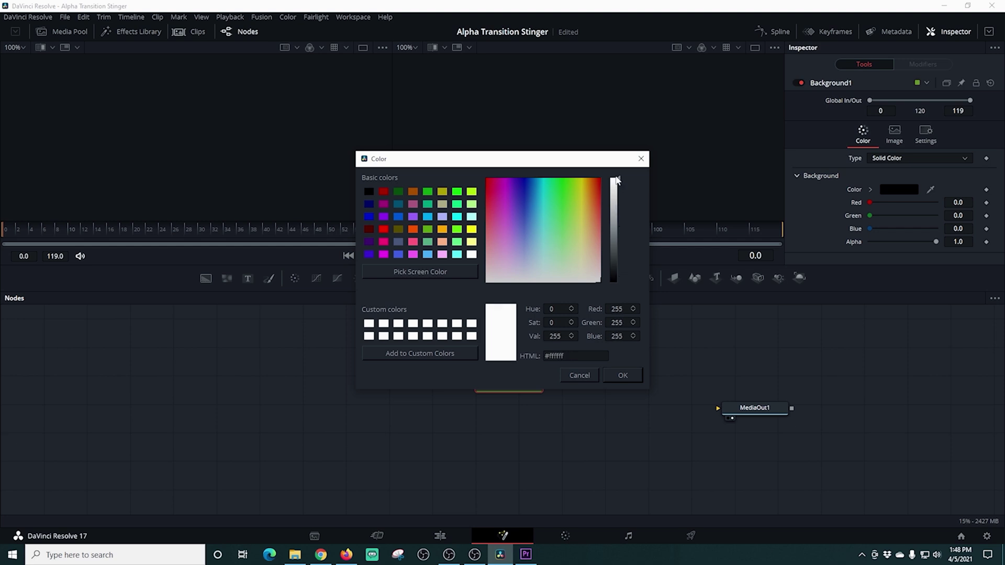
{"action": "left_click", "coordinate": [617, 374]}
{"action": "left_click_drag", "start_coordinate": [546, 385], "coordinate": [719, 409]}
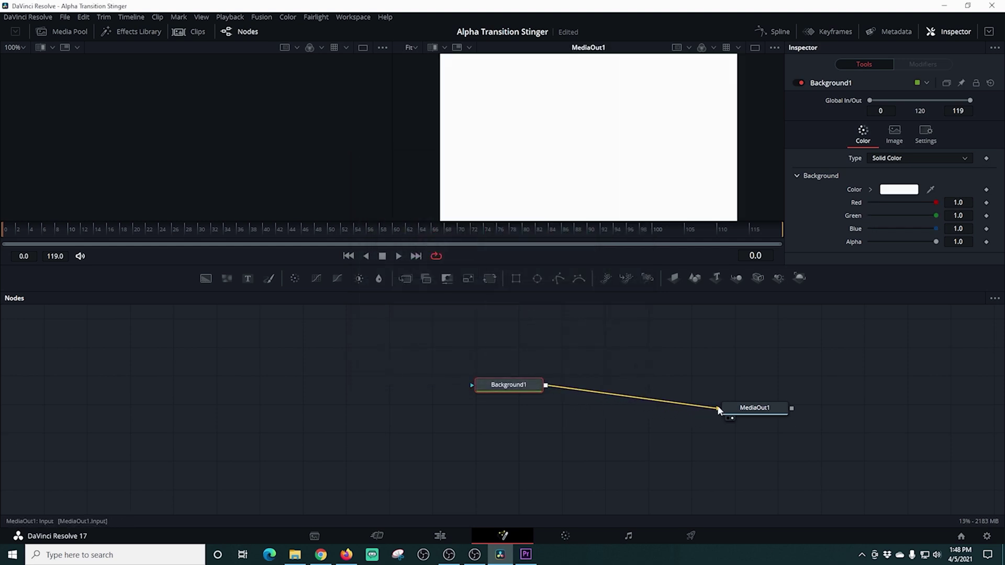
Step: Add an Ellipse mask to Background1 and arrange the two nodes side by side
{"action": "left_click", "coordinate": [537, 278]}
{"action": "left_click_drag", "start_coordinate": [512, 351], "coordinate": [417, 380]}
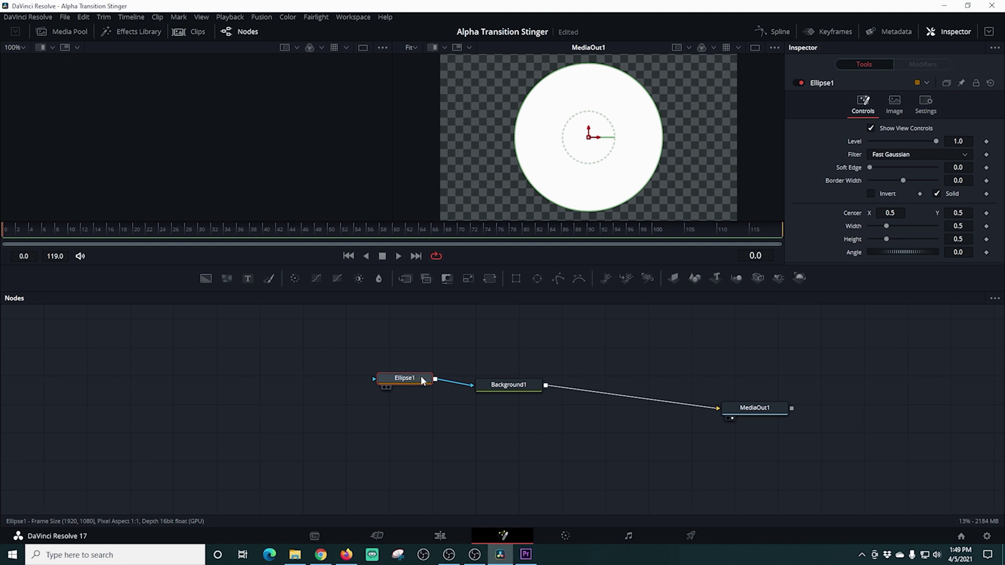
{"action": "left_click", "coordinate": [508, 385]}
{"action": "left_click_drag", "start_coordinate": [519, 385], "coordinate": [519, 391]}
{"action": "left_click", "coordinate": [471, 351]}
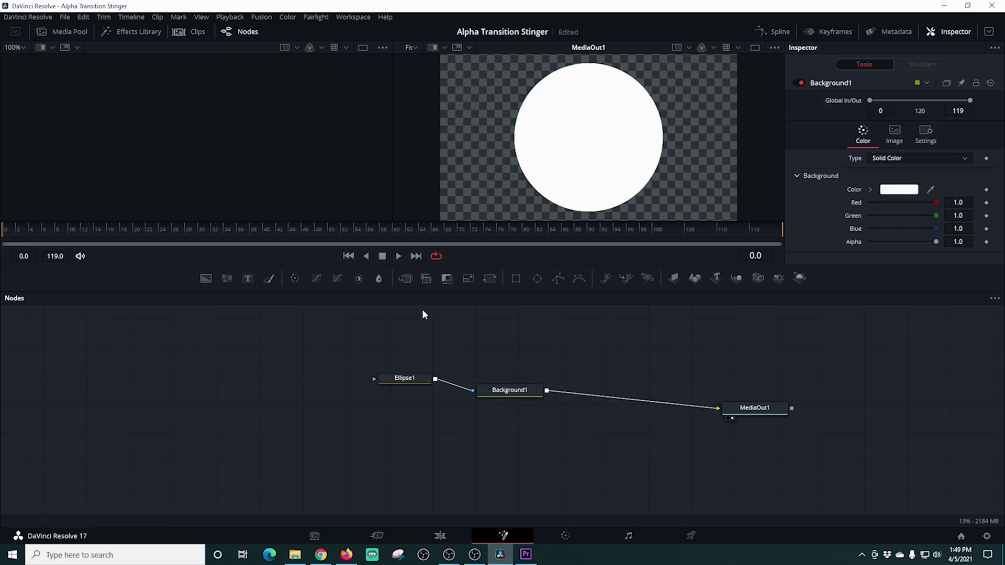
Step: Add a second, black Background node below the first, merge Background1 over it and feed the merge into MediaOut1
{"action": "left_click", "coordinate": [206, 279]}
{"action": "left_click_drag", "start_coordinate": [395, 329], "coordinate": [527, 446]}
{"action": "left_click_drag", "start_coordinate": [547, 394], "coordinate": [544, 444]}
{"action": "left_click_drag", "start_coordinate": [630, 443], "coordinate": [717, 412]}
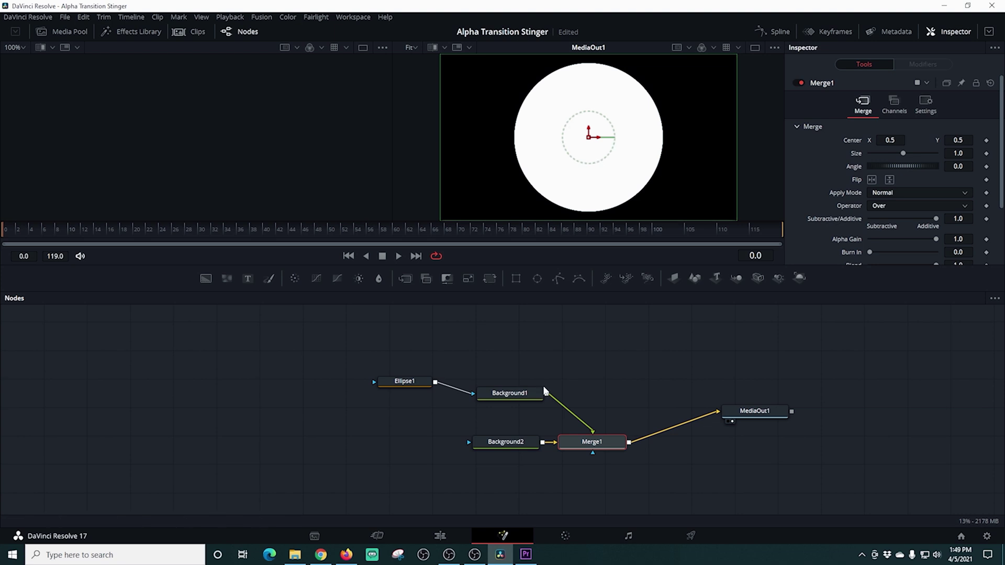
Step: Insert a Transform node between Background1 and Merge1 and reduce its Size to 0.67
{"action": "left_click_drag", "start_coordinate": [387, 378], "coordinate": [331, 368]}
{"action": "left_click_drag", "start_coordinate": [498, 396], "coordinate": [449, 382]}
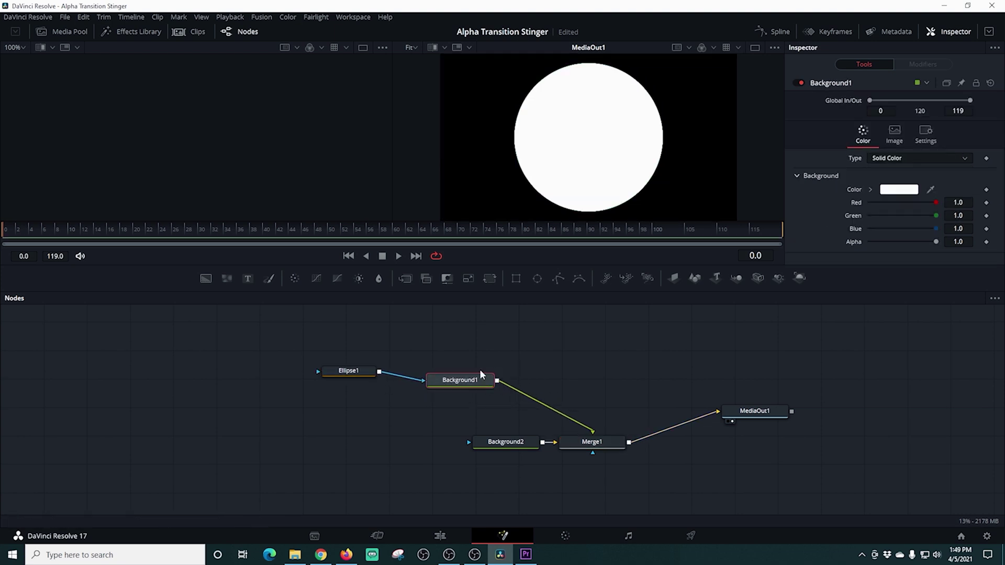
{"action": "left_click", "coordinate": [488, 282]}
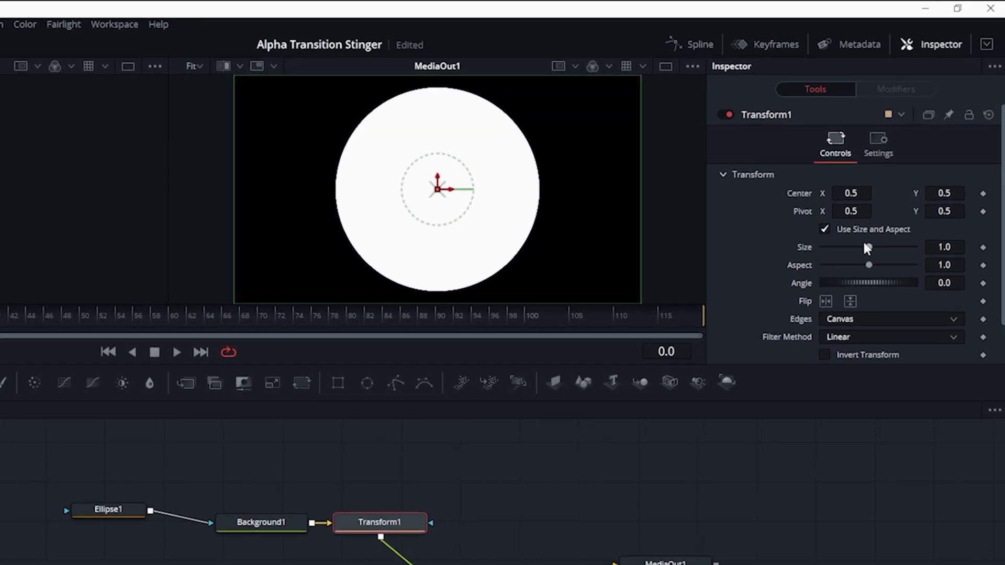
{"action": "left_click_drag", "start_coordinate": [867, 247], "coordinate": [848, 256]}
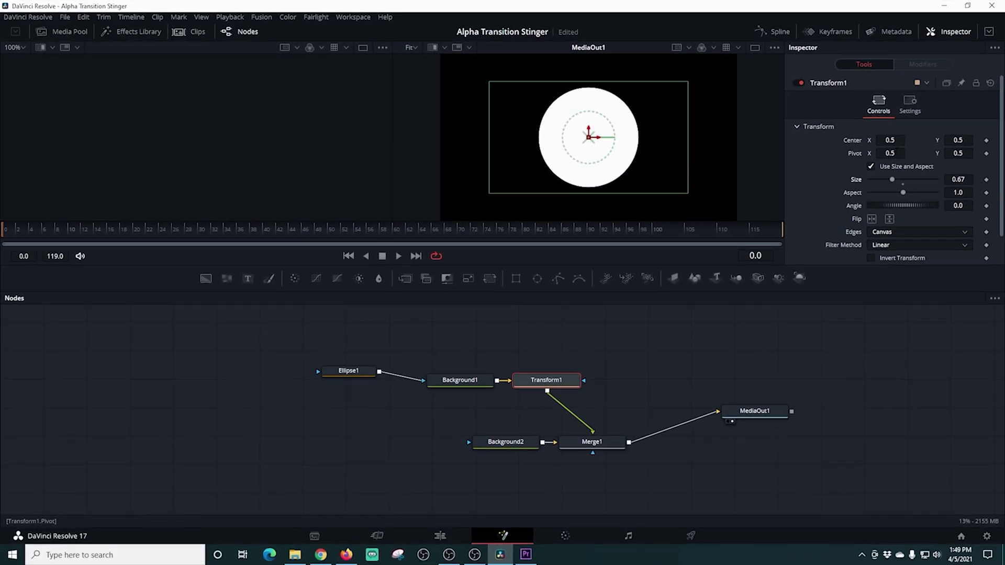
Step: Keyframe Transform1's Size at 0.0 on frame 0 and at 2.33 on frame 119 so the white circle grows
{"action": "left_click_drag", "start_coordinate": [888, 176], "coordinate": [866, 179]}
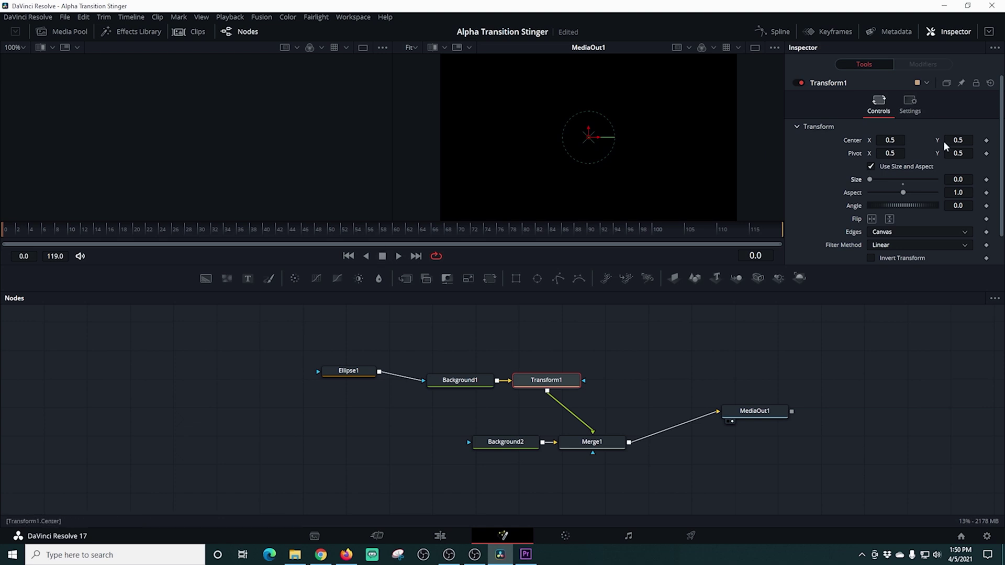
{"action": "left_click", "coordinate": [986, 180]}
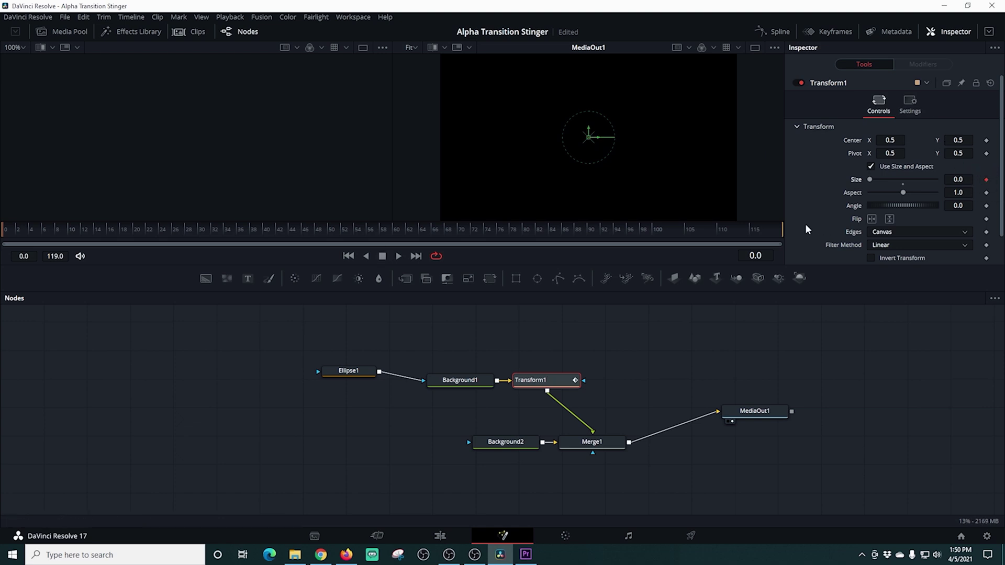
{"action": "left_click", "coordinate": [415, 256]}
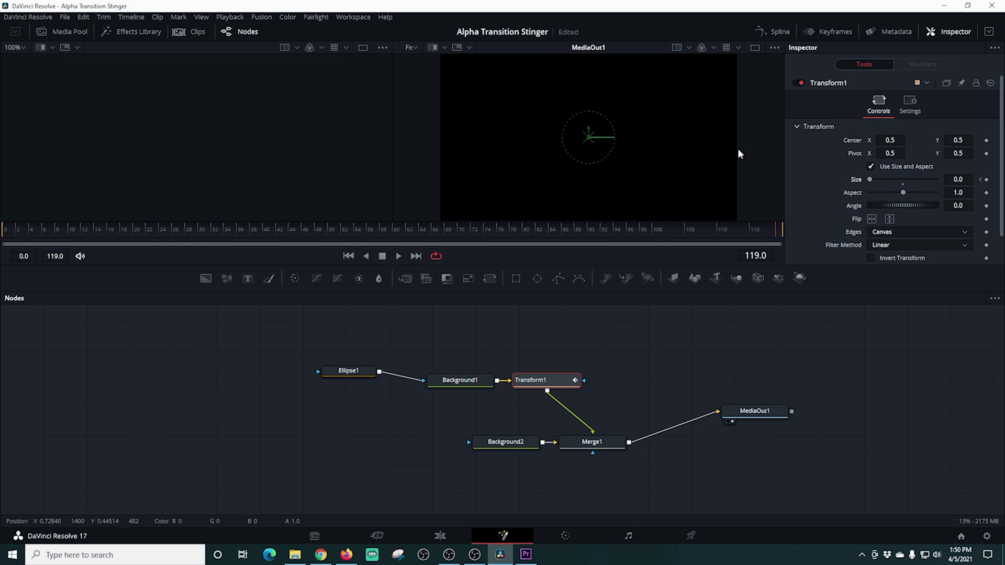
{"action": "left_click_drag", "start_coordinate": [870, 179], "coordinate": [915, 186]}
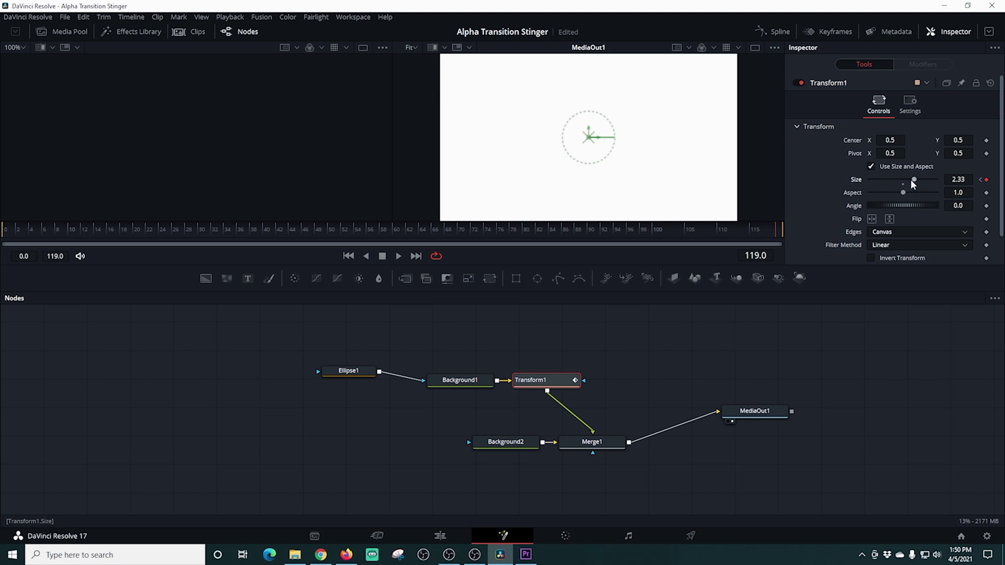
{"action": "left_click_drag", "start_coordinate": [911, 180], "coordinate": [912, 192]}
Step: Play the composition from the first frame to check the circle's growth, and stop playback
{"action": "left_click", "coordinate": [349, 256]}
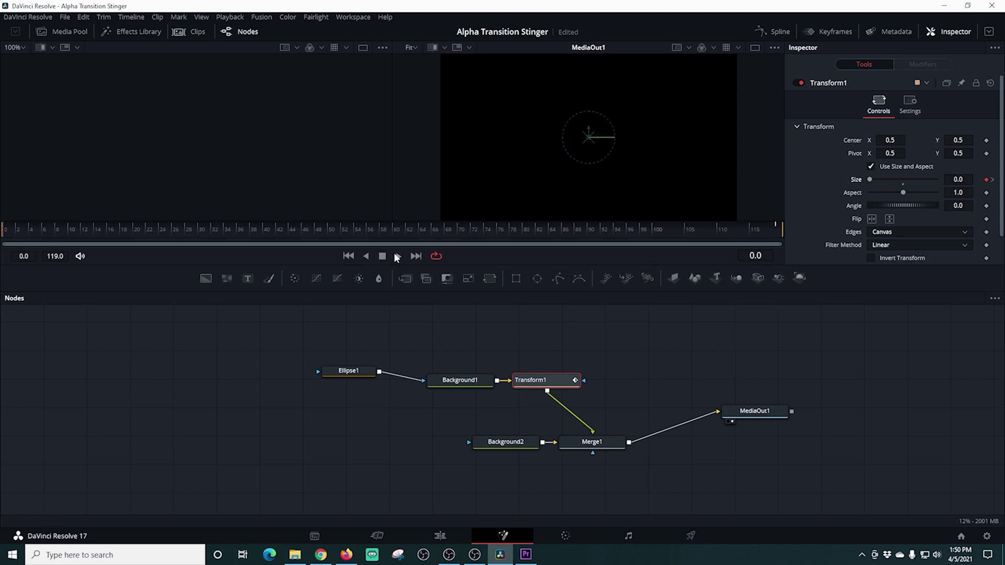
{"action": "left_click", "coordinate": [397, 256]}
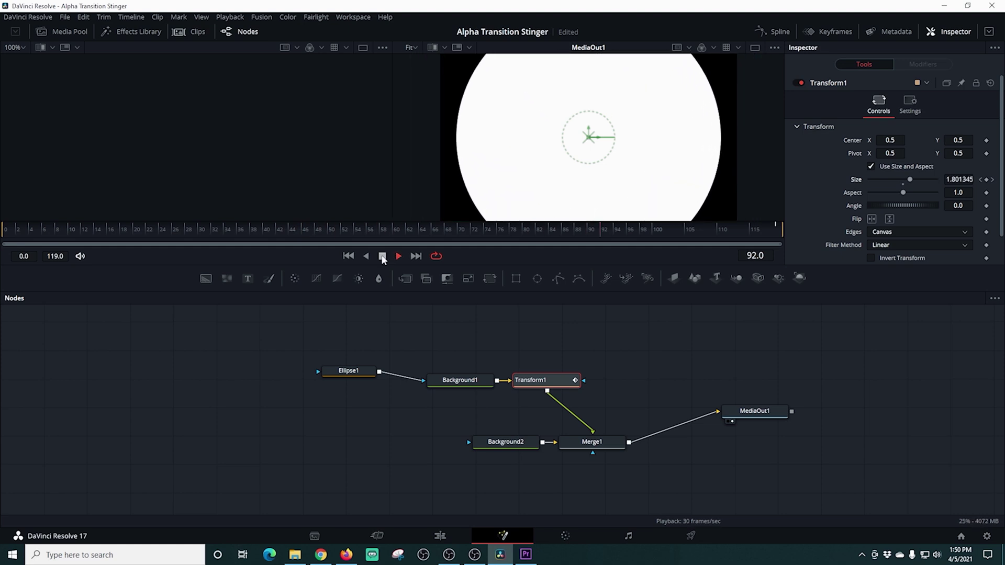
{"action": "left_click", "coordinate": [382, 256]}
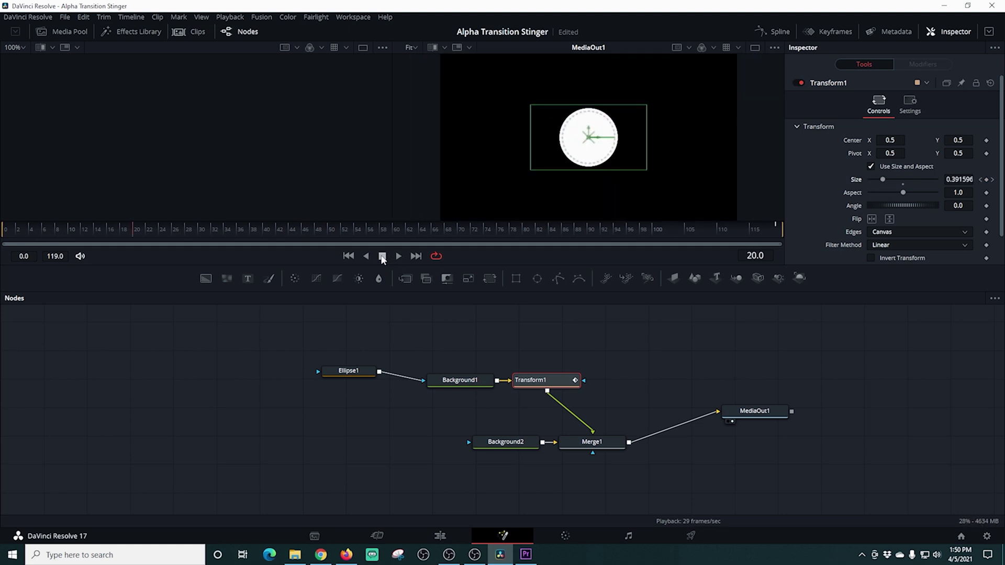
Step: Return to the Edit page and set the flame clip's Composite Mode to Add at 01:00:00:25
{"action": "left_click", "coordinate": [441, 535]}
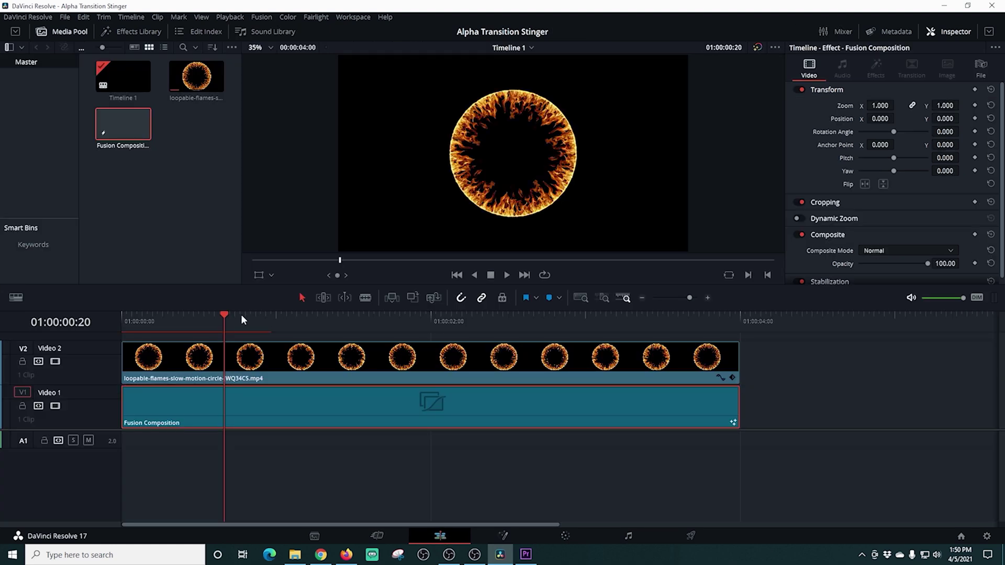
{"action": "left_click_drag", "start_coordinate": [223, 313], "coordinate": [250, 316]}
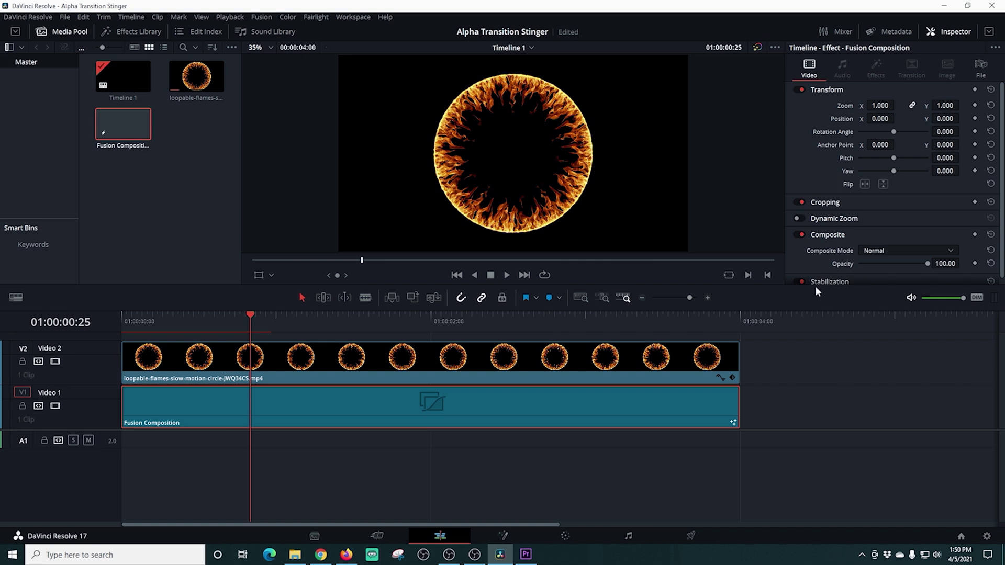
{"action": "left_click", "coordinate": [603, 361]}
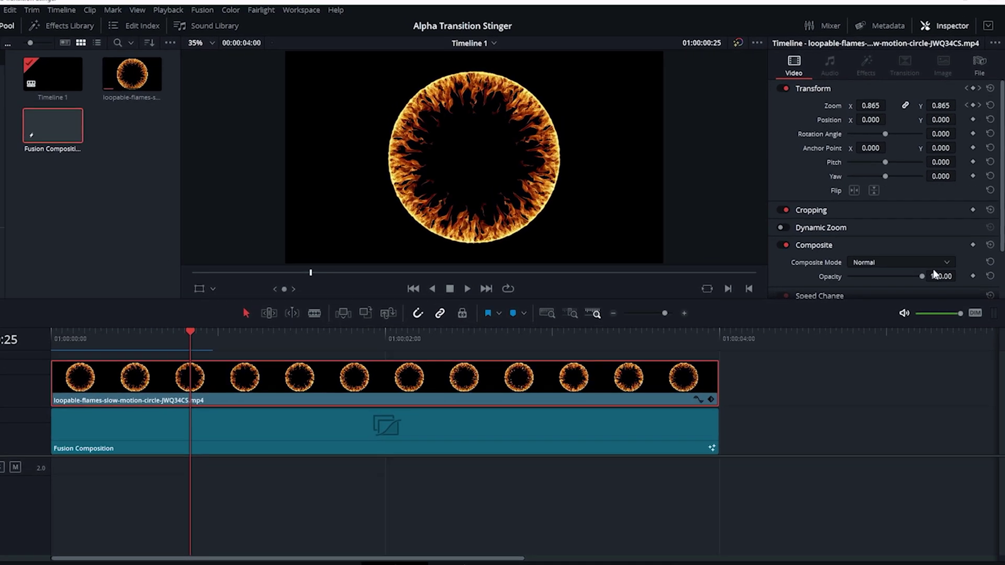
{"action": "left_click", "coordinate": [942, 251]}
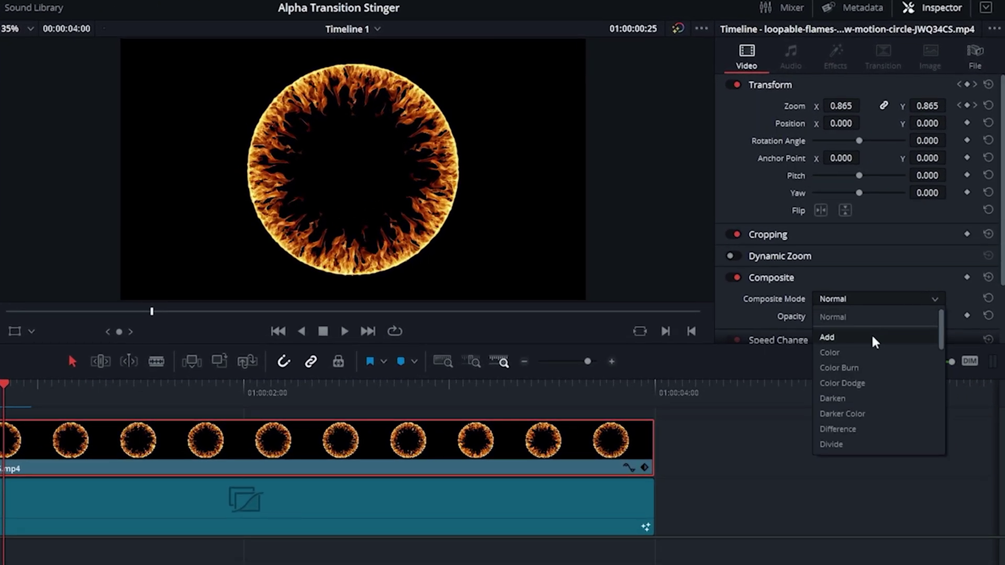
{"action": "left_click", "coordinate": [872, 338]}
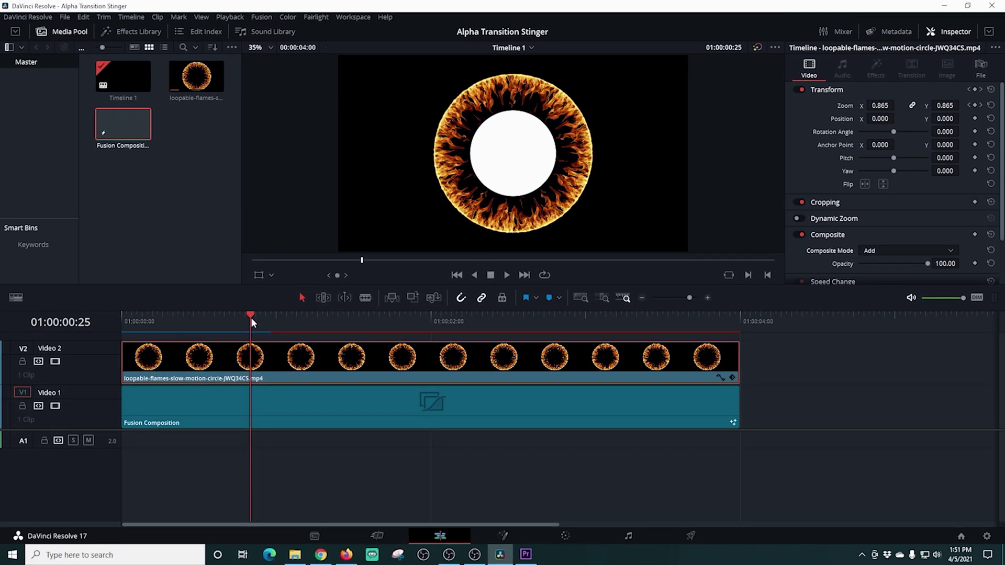
Step: Compare the white circle with the flame ring around 01:00:00:27 and view the matte composition's nodes in Fusion
{"action": "left_click_drag", "start_coordinate": [205, 329], "coordinate": [262, 325]}
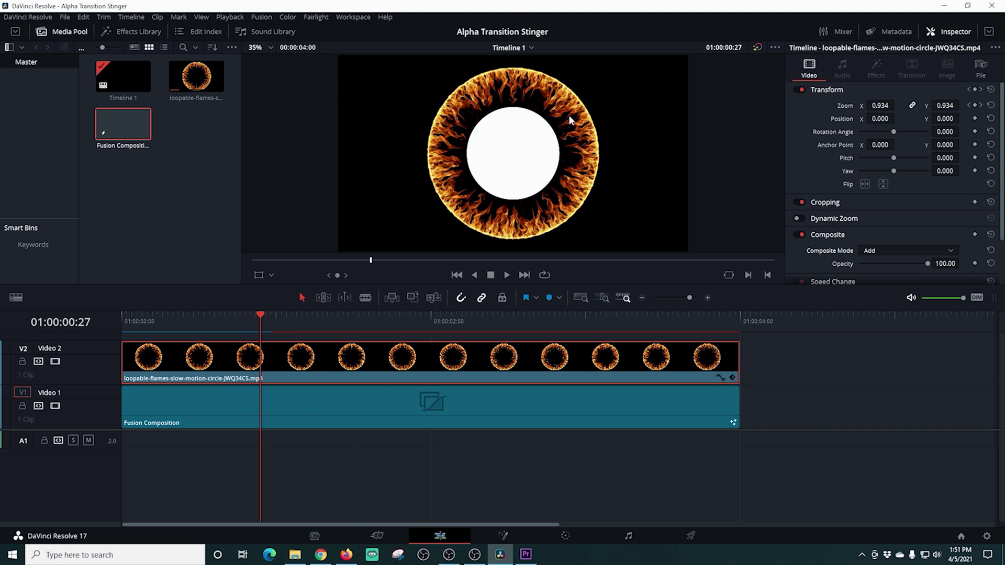
{"action": "left_click", "coordinate": [400, 406]}
{"action": "right_click", "coordinate": [400, 410]}
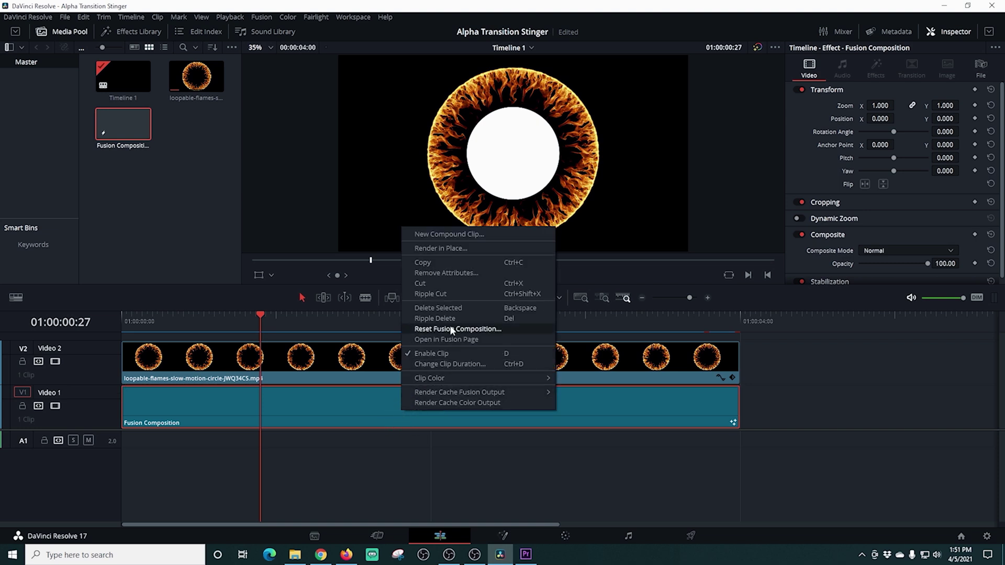
{"action": "left_click", "coordinate": [452, 339]}
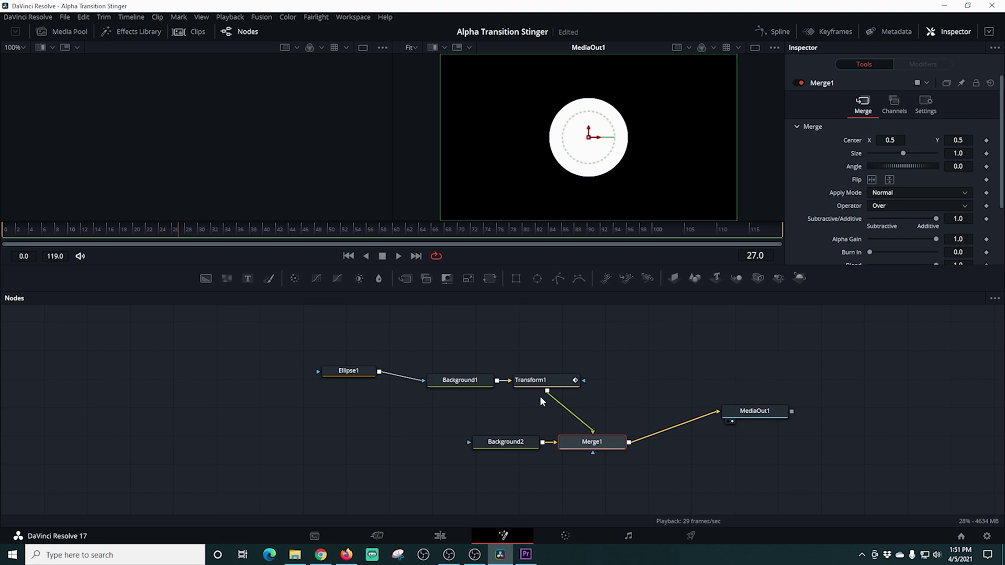
{"action": "left_click", "coordinate": [442, 534]}
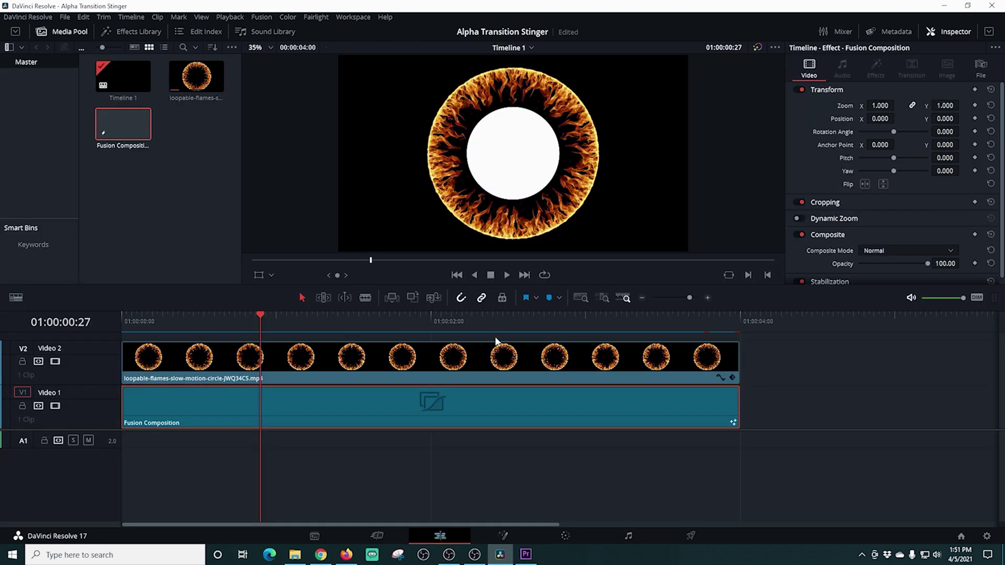
Step: At 01:00:01:01, set Merge1's Size to 1.834 in the matte composition and check the result on the Edit timeline
{"action": "left_click_drag", "start_coordinate": [261, 317], "coordinate": [281, 320]}
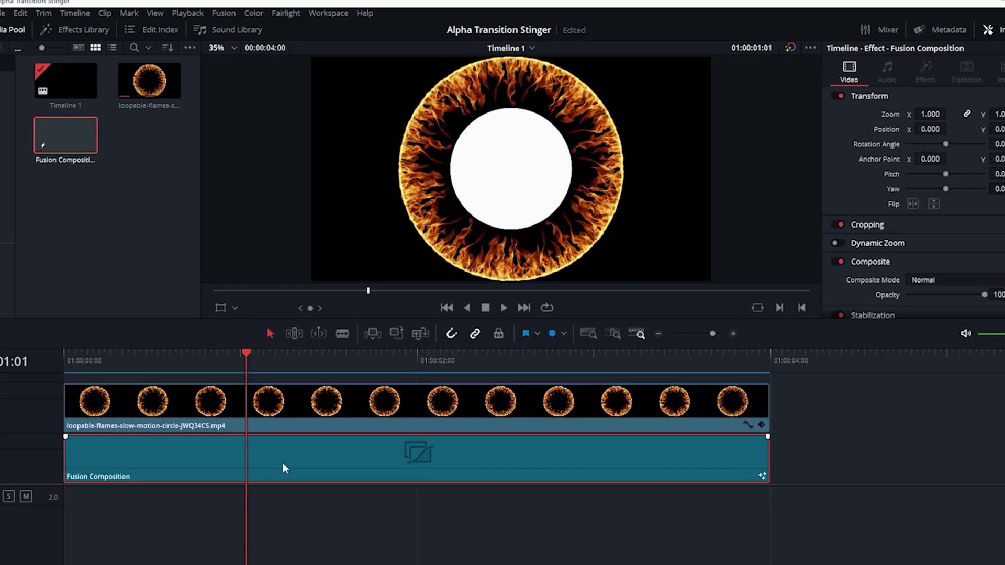
{"action": "right_click", "coordinate": [283, 462]}
{"action": "mouse_move", "coordinate": [354, 392]}
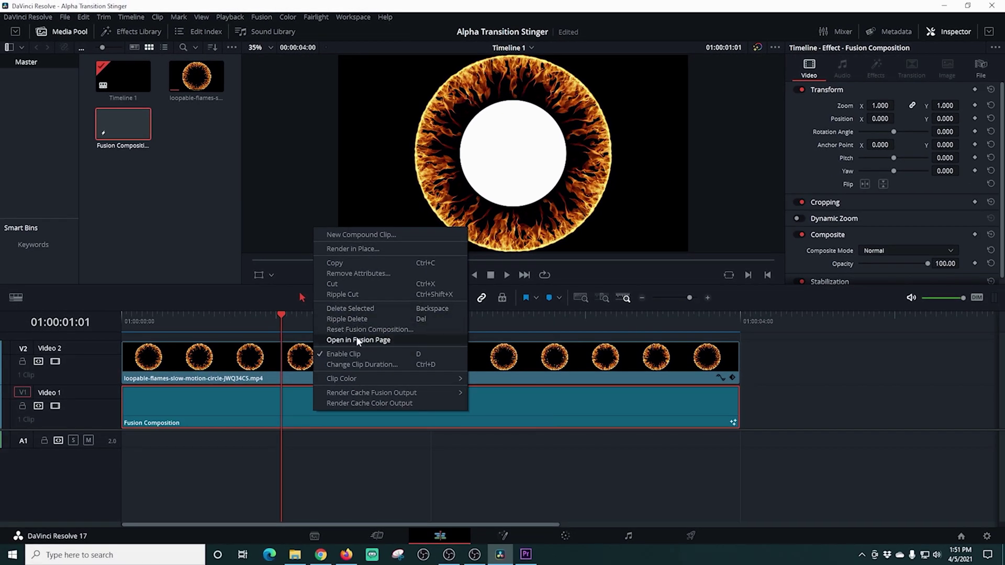
{"action": "left_click", "coordinate": [359, 341]}
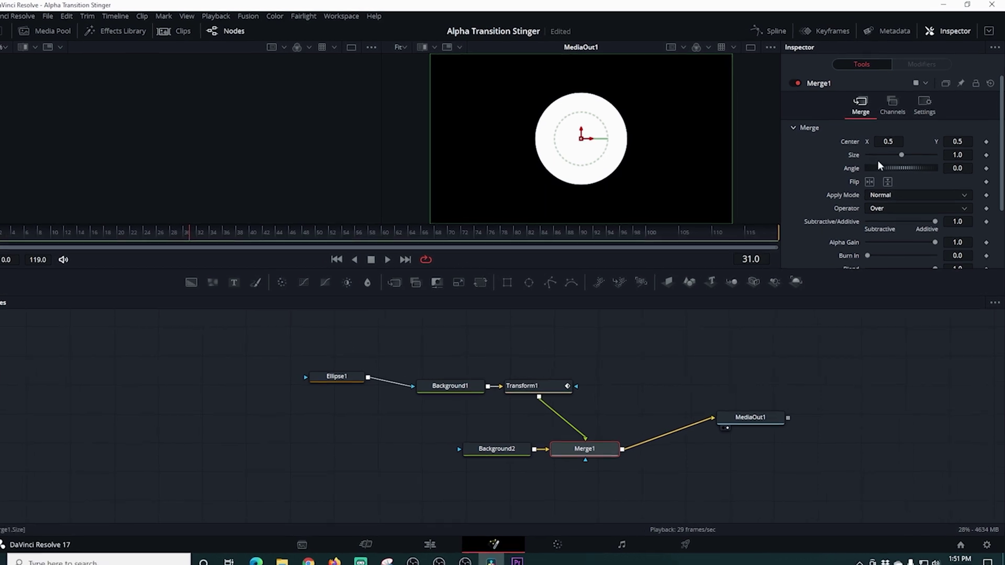
{"action": "left_click_drag", "start_coordinate": [902, 155], "coordinate": [910, 156]}
{"action": "left_click_drag", "start_coordinate": [942, 200], "coordinate": [930, 200]}
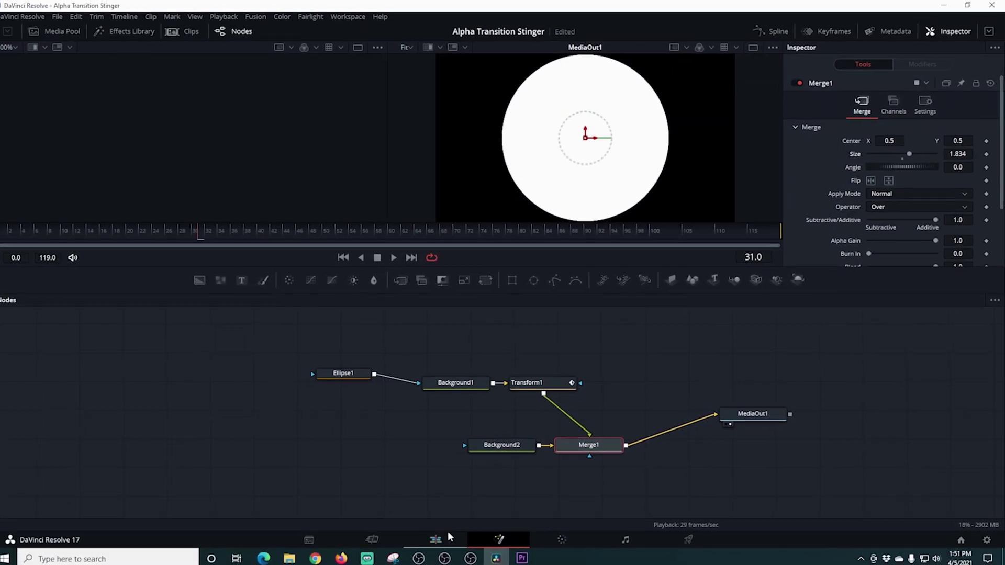
{"action": "left_click", "coordinate": [446, 540]}
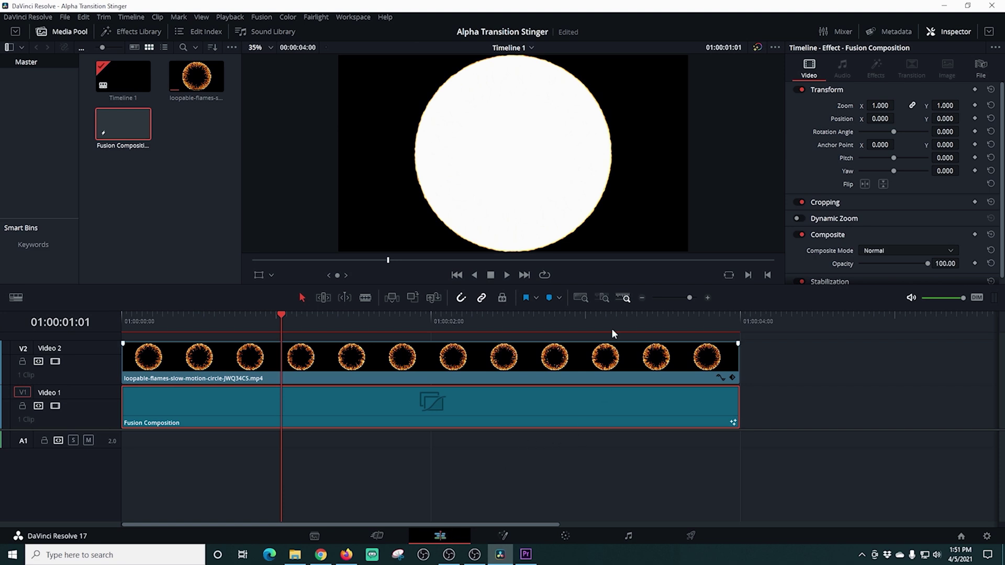
{"action": "left_click_drag", "start_coordinate": [281, 352], "coordinate": [497, 378]}
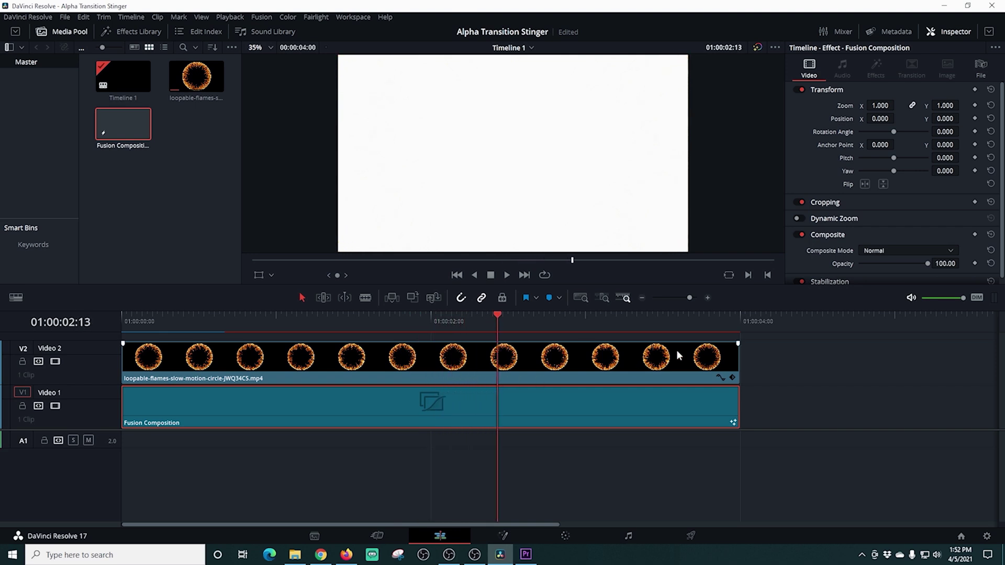
Step: Browse the flame clip's available composite modes down to Subtract
{"action": "left_click", "coordinate": [637, 358]}
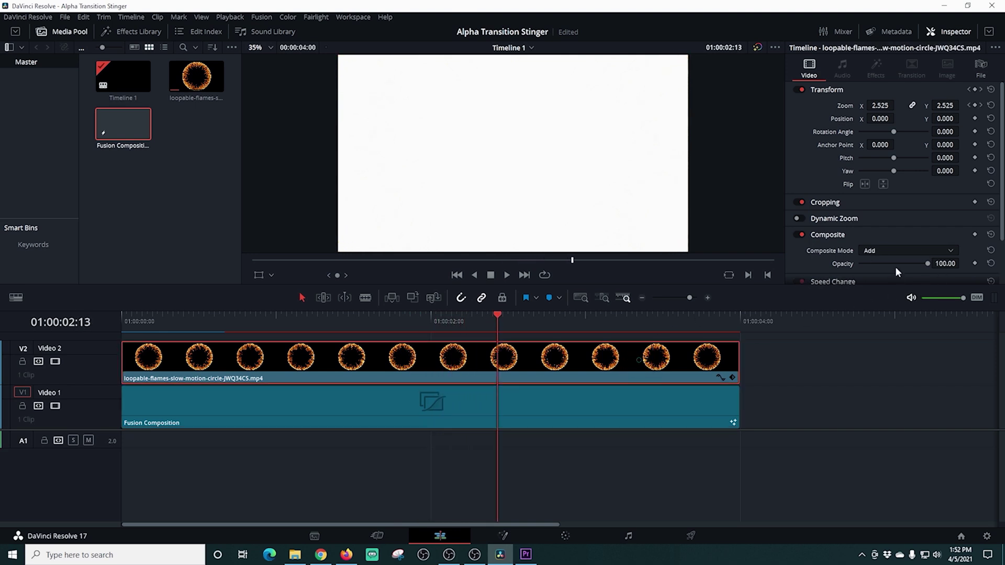
{"action": "left_click", "coordinate": [915, 252]}
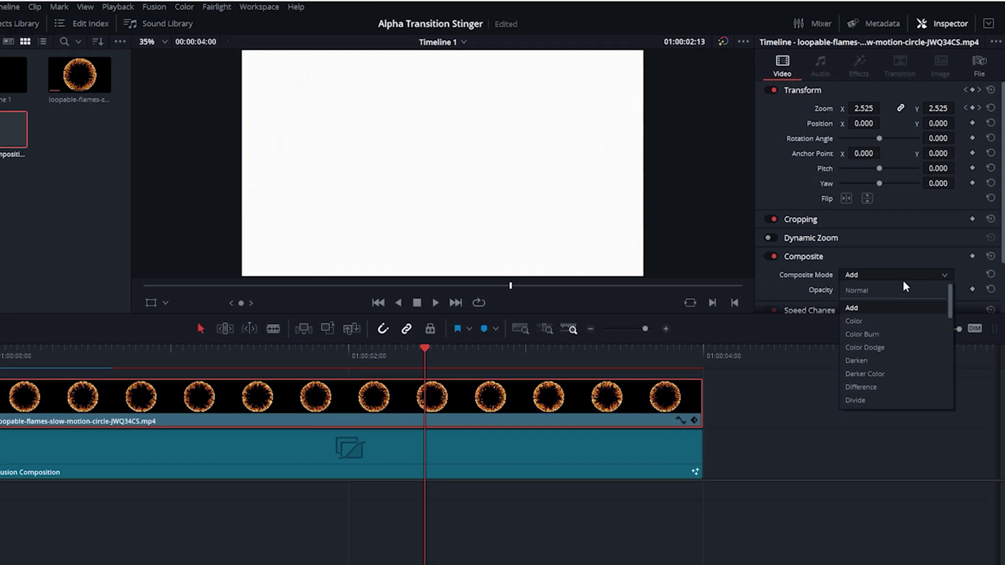
{"action": "scroll", "coordinate": [877, 398], "scroll_direction": "down", "scroll_amount": 5}
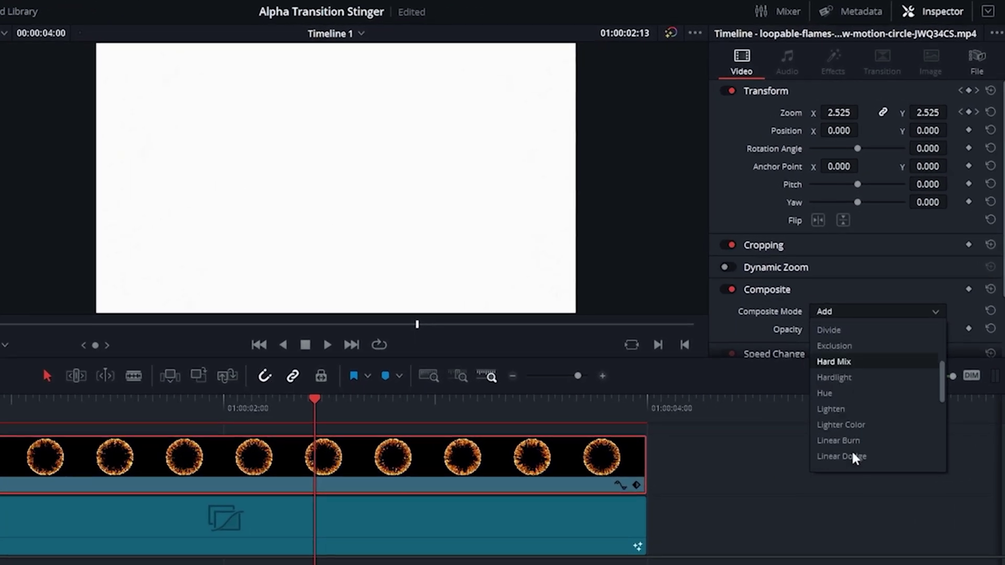
{"action": "scroll", "coordinate": [853, 449], "scroll_direction": "down", "scroll_amount": 2}
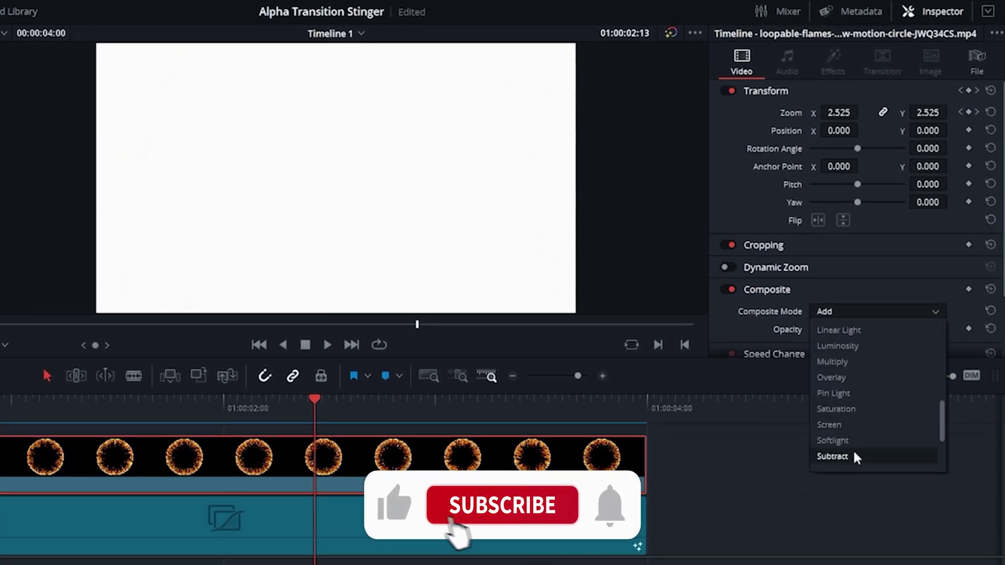
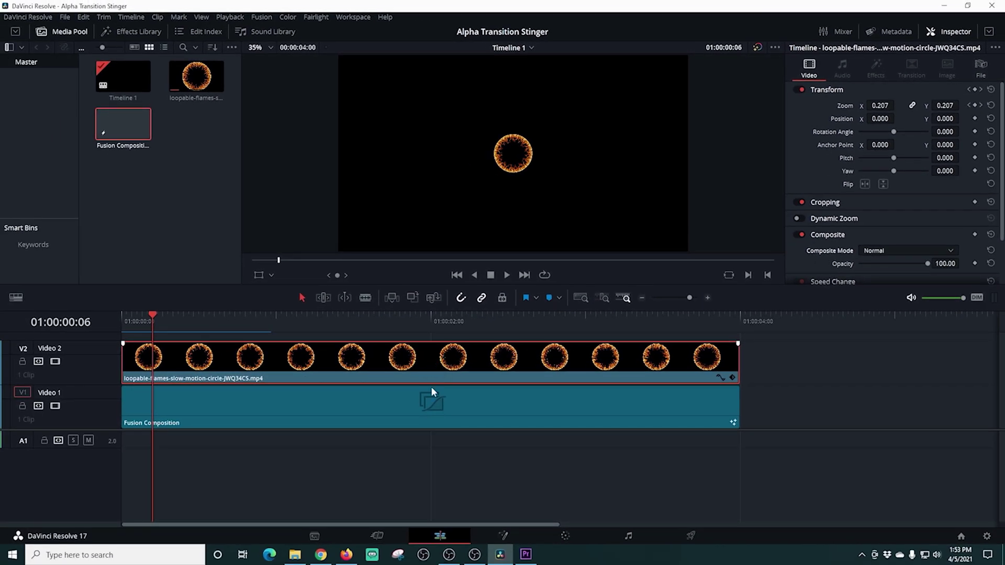
Step: On the Color page, sample the black area outside the flame ring with the HSL Qualifier and reposition node 01
{"action": "left_click", "coordinate": [565, 536]}
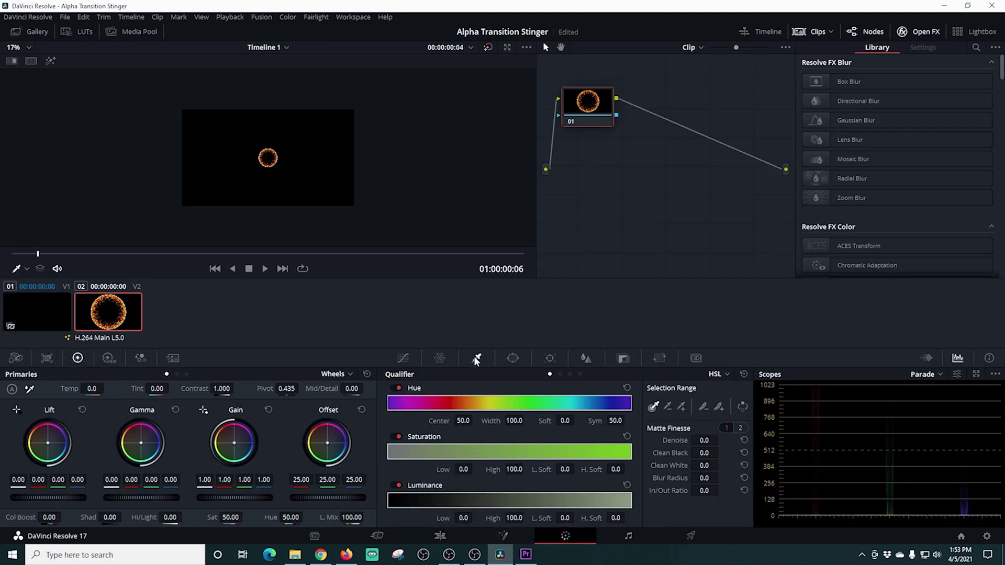
{"action": "left_click", "coordinate": [476, 360]}
{"action": "left_click", "coordinate": [341, 176]}
{"action": "left_click_drag", "start_coordinate": [588, 106], "coordinate": [600, 172]}
Step: Add a second corrector node and an alpha output to the flame clip's node graph
{"action": "right_click", "coordinate": [720, 234]}
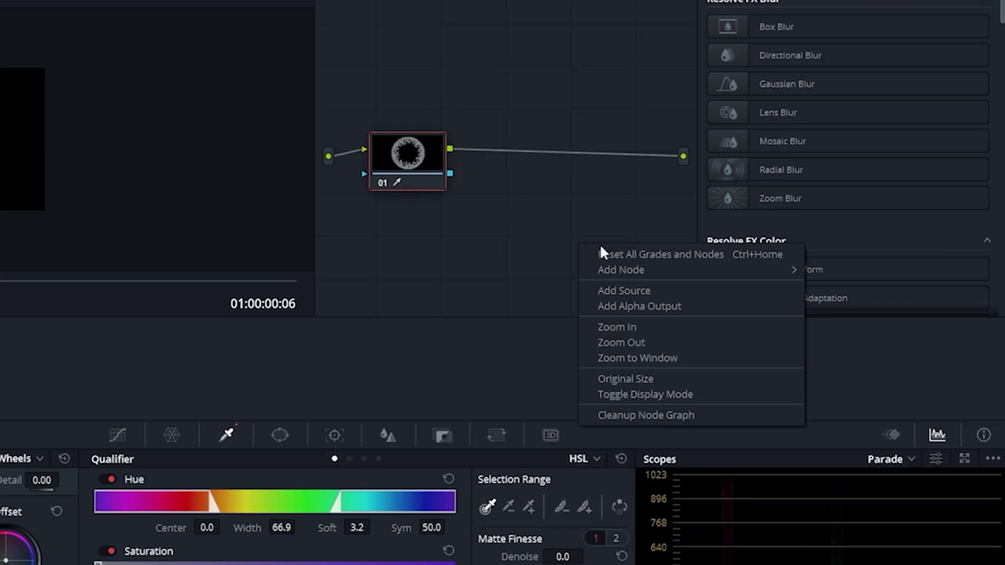
{"action": "mouse_move", "coordinate": [769, 247]}
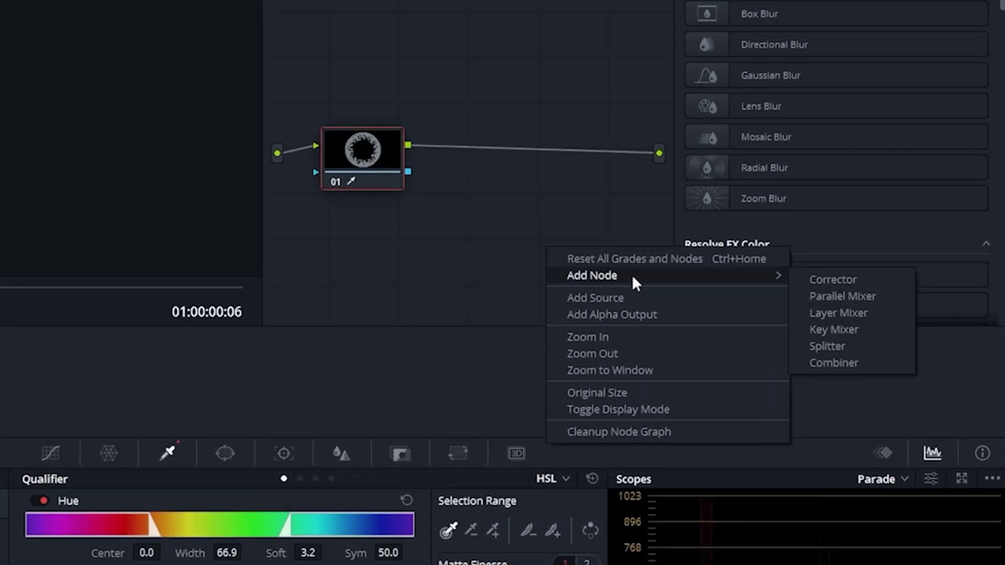
{"action": "left_click", "coordinate": [822, 282]}
{"action": "right_click", "coordinate": [576, 264]}
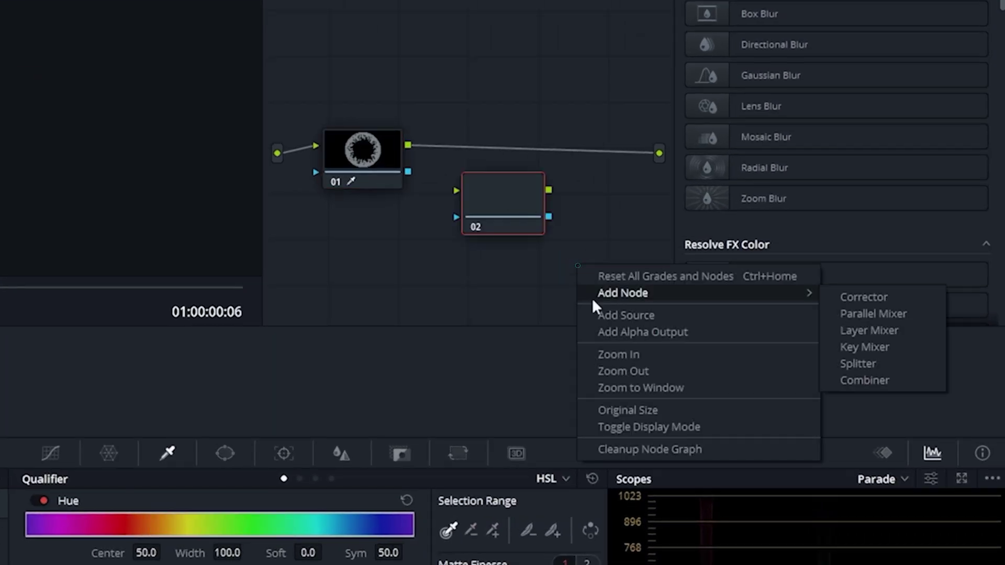
{"action": "left_click", "coordinate": [616, 330]}
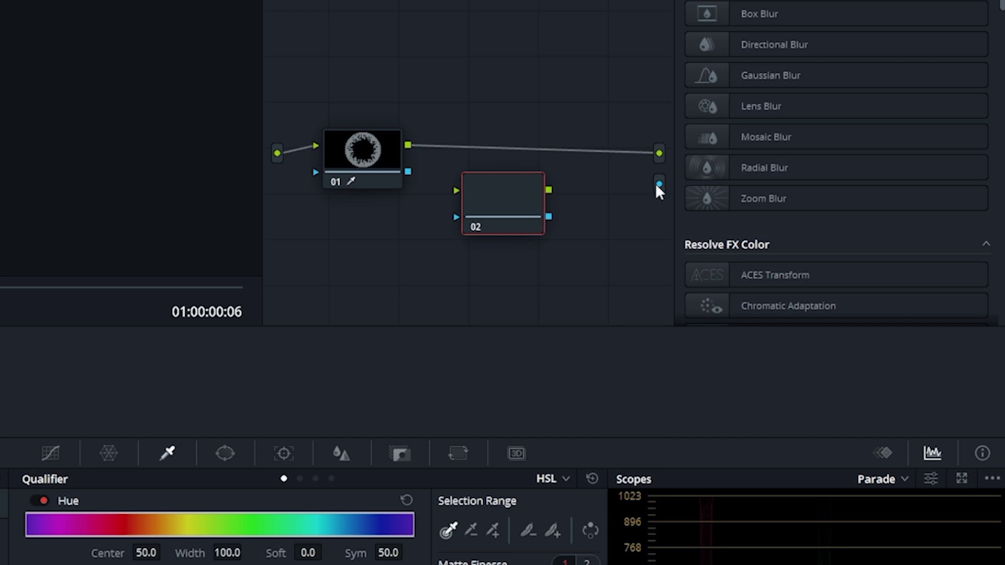
Step: Align node 02 with node 01, link their image and key connections, and connect node 02 to the image and alpha outputs
{"action": "left_click_drag", "start_coordinate": [518, 188], "coordinate": [525, 163]}
{"action": "left_click_drag", "start_coordinate": [596, 161], "coordinate": [659, 153]}
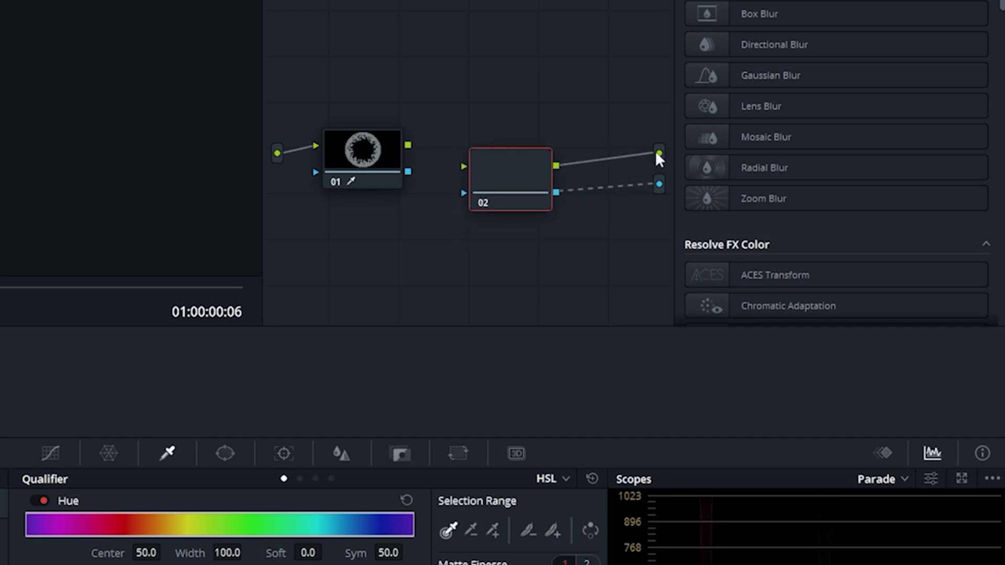
{"action": "left_click_drag", "start_coordinate": [518, 157], "coordinate": [518, 135]}
{"action": "left_click_drag", "start_coordinate": [456, 143], "coordinate": [463, 171]}
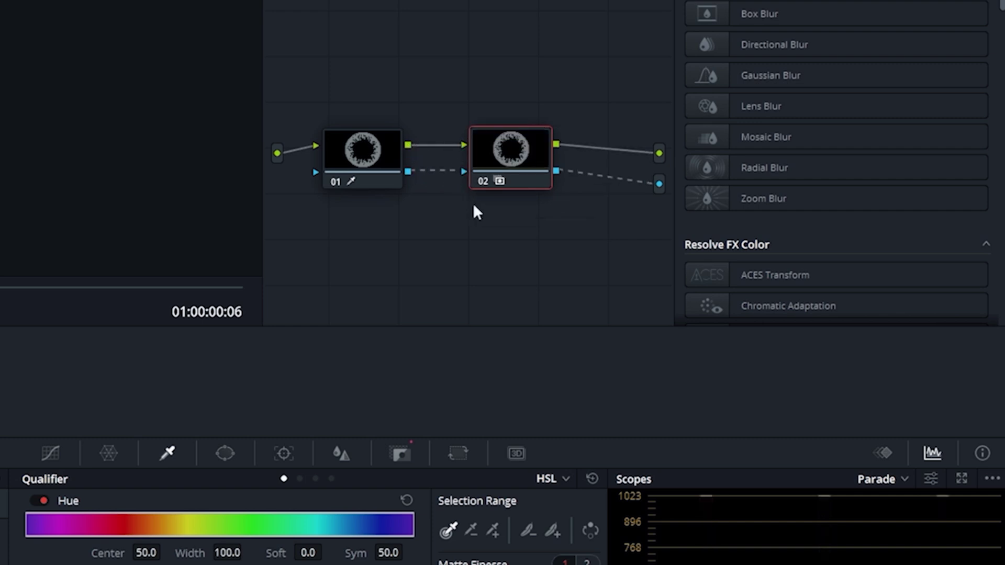
Step: Reset node 02's grade and move the Edit page playhead to 01:00:01:08
{"action": "right_click", "coordinate": [515, 152]}
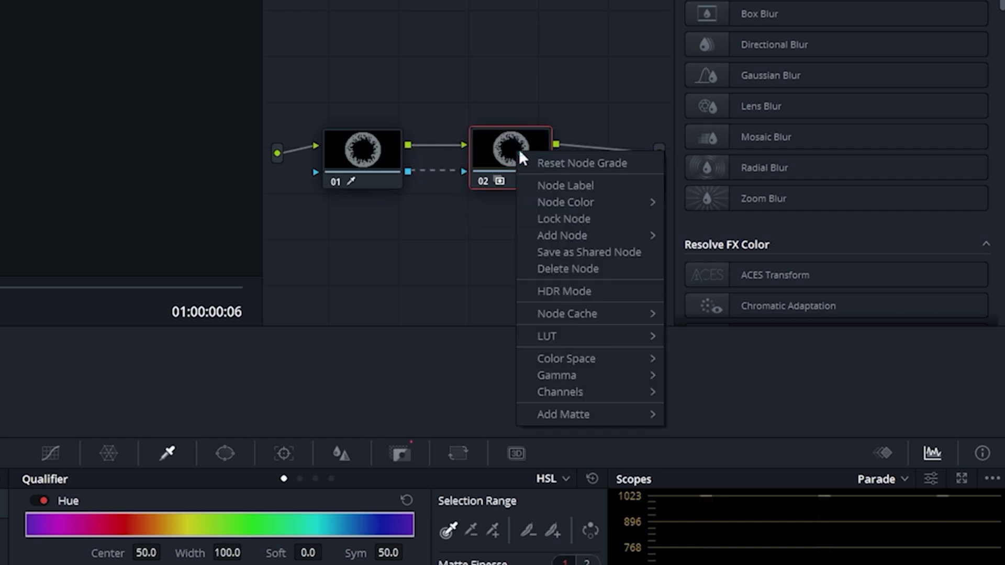
{"action": "left_click", "coordinate": [555, 163]}
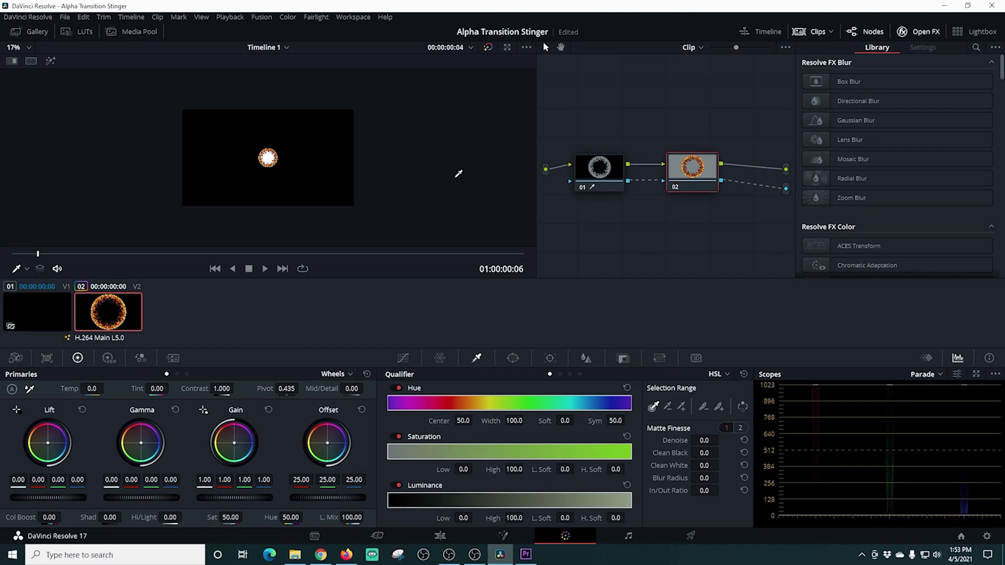
{"action": "left_click", "coordinate": [503, 539]}
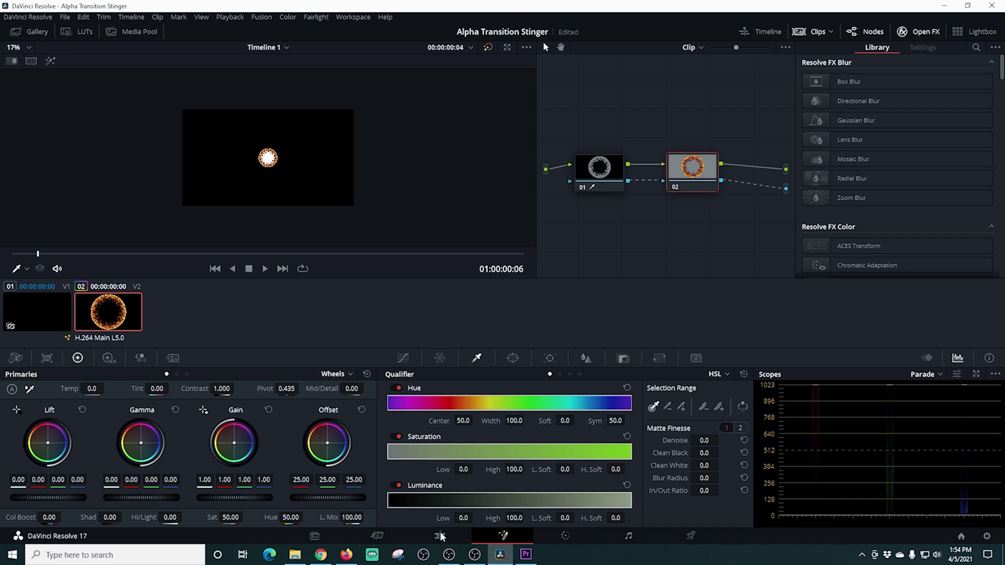
{"action": "left_click", "coordinate": [441, 535]}
{"action": "left_click_drag", "start_coordinate": [151, 312], "coordinate": [317, 353]}
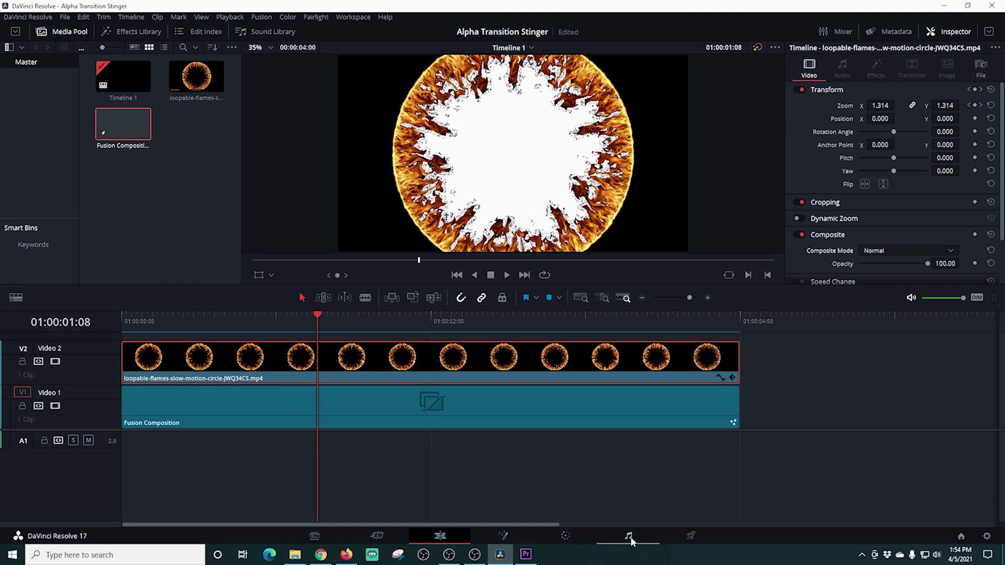
Step: On the Color page, refine node 01's matte with Denoise 4.6, Clean Black 0.0, Clean White 25.9, Blur Radius 5.9 and In/Out Ratio 0.7
{"action": "left_click", "coordinate": [566, 537]}
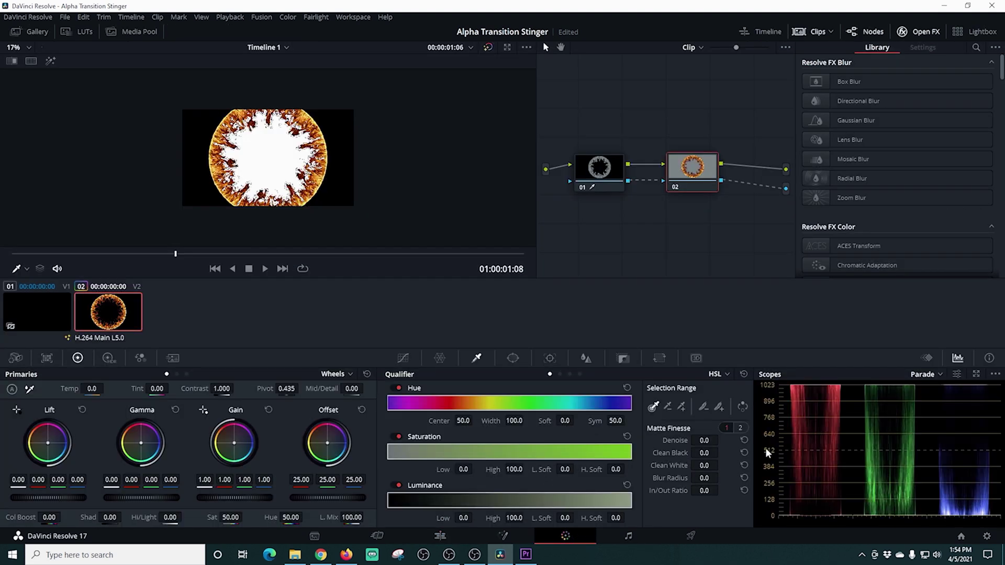
{"action": "scroll", "coordinate": [222, 171], "scroll_direction": "up", "scroll_amount": 5}
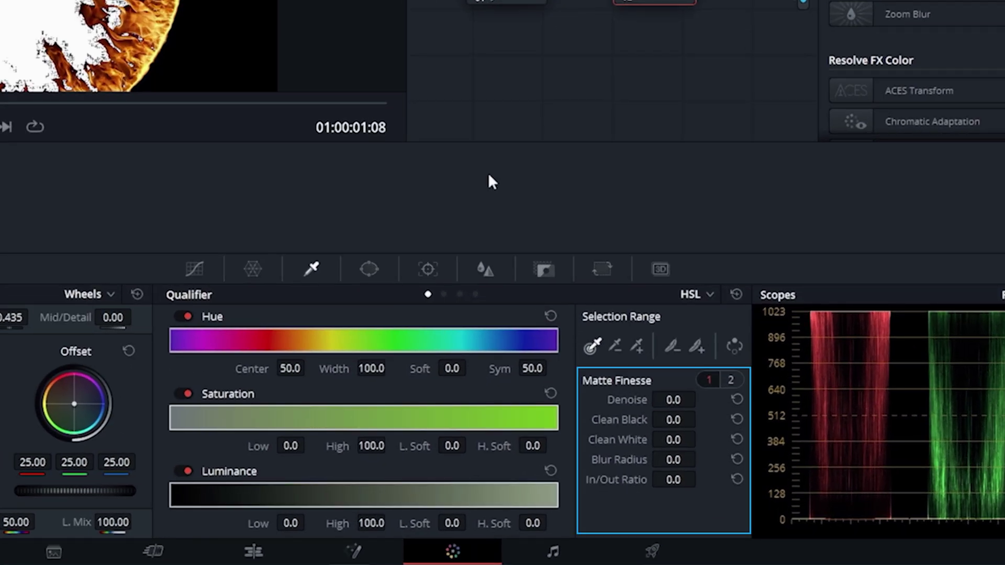
{"action": "left_click", "coordinate": [597, 169]}
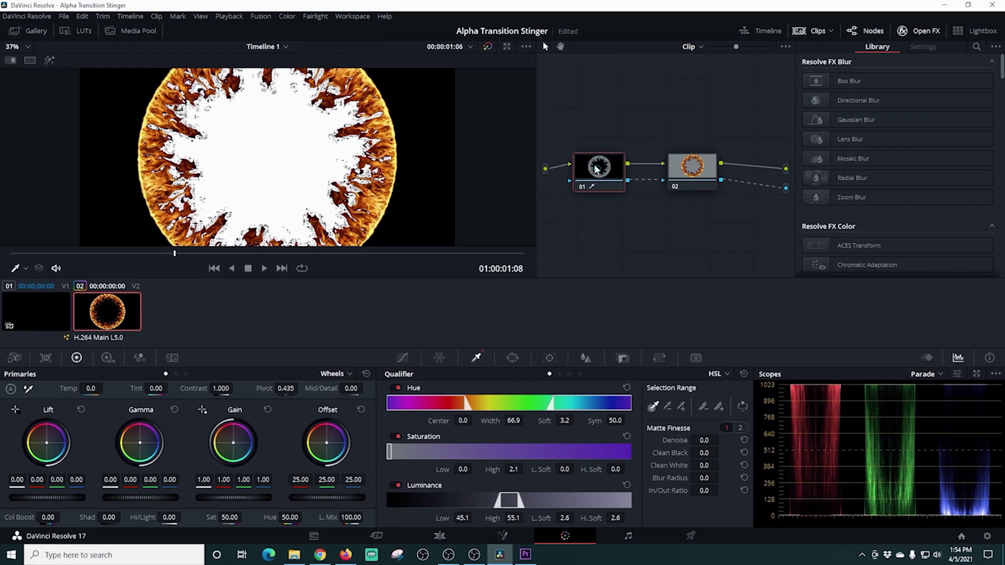
{"action": "left_click_drag", "start_coordinate": [701, 441], "coordinate": [721, 440]}
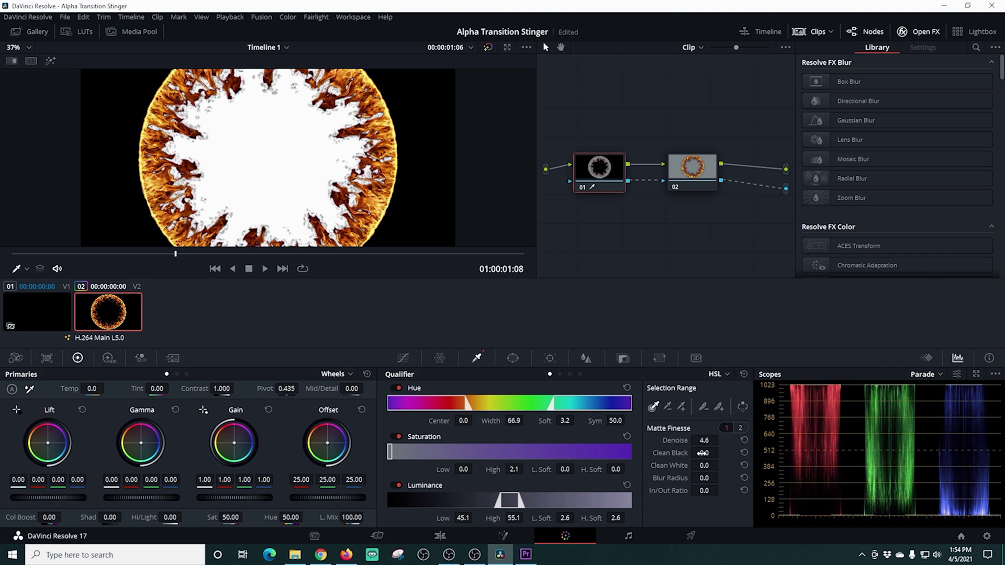
{"action": "left_click_drag", "start_coordinate": [721, 452], "coordinate": [704, 466]}
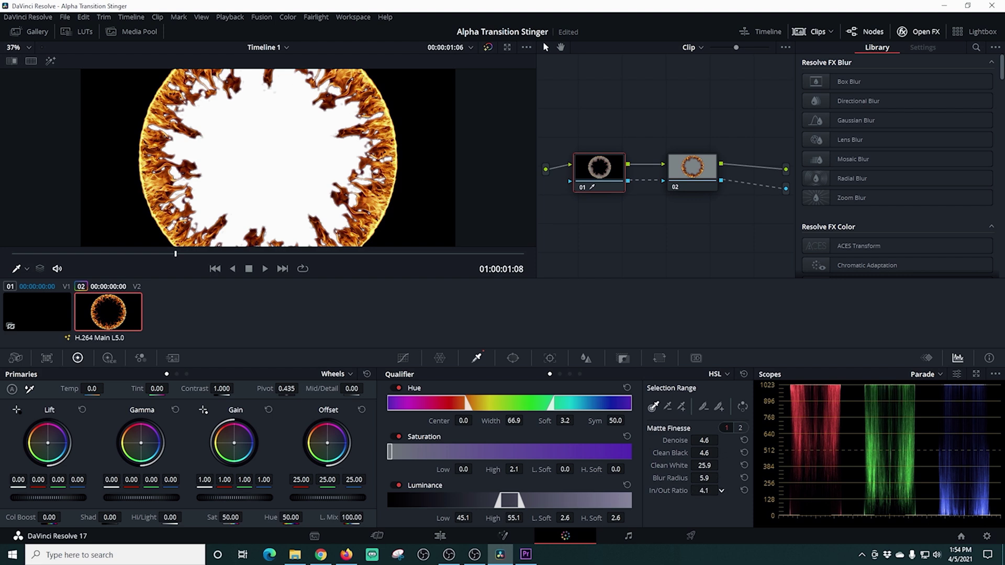
{"action": "left_click_drag", "start_coordinate": [704, 453], "coordinate": [721, 453]}
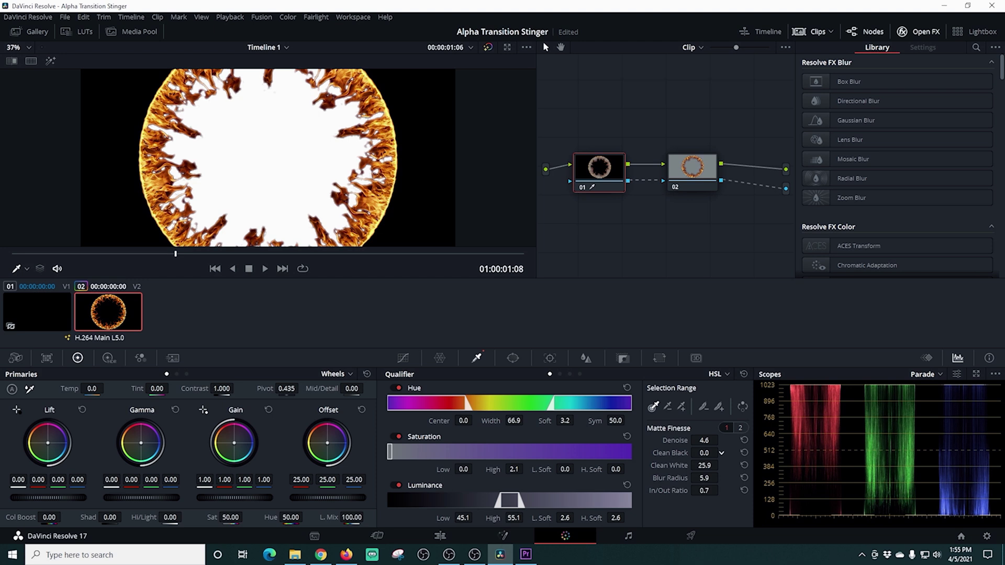
Step: Play the keyed flame transition forward and in reverse on the Color page to inspect the matte
{"action": "left_click", "coordinate": [265, 269]}
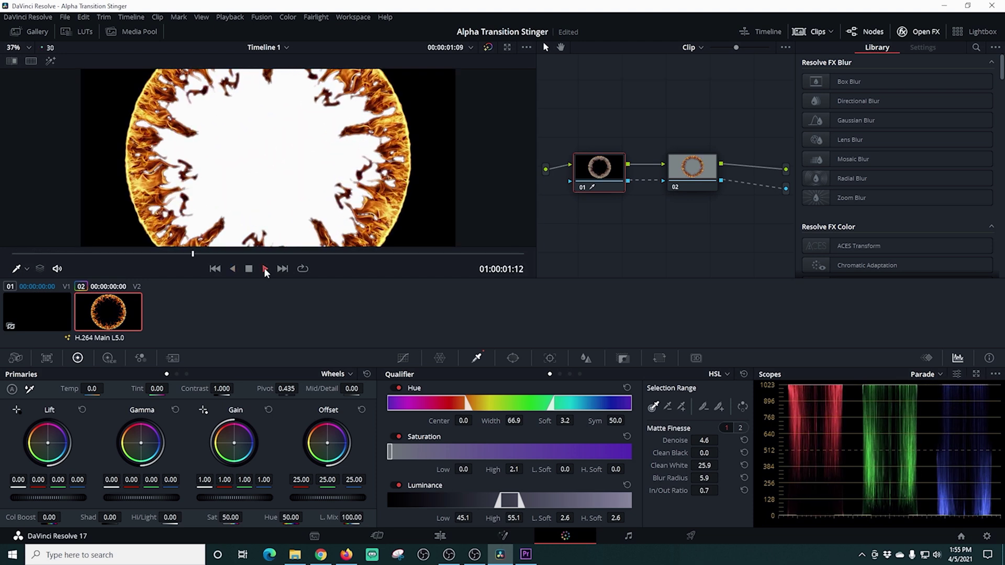
{"action": "left_click", "coordinate": [249, 269]}
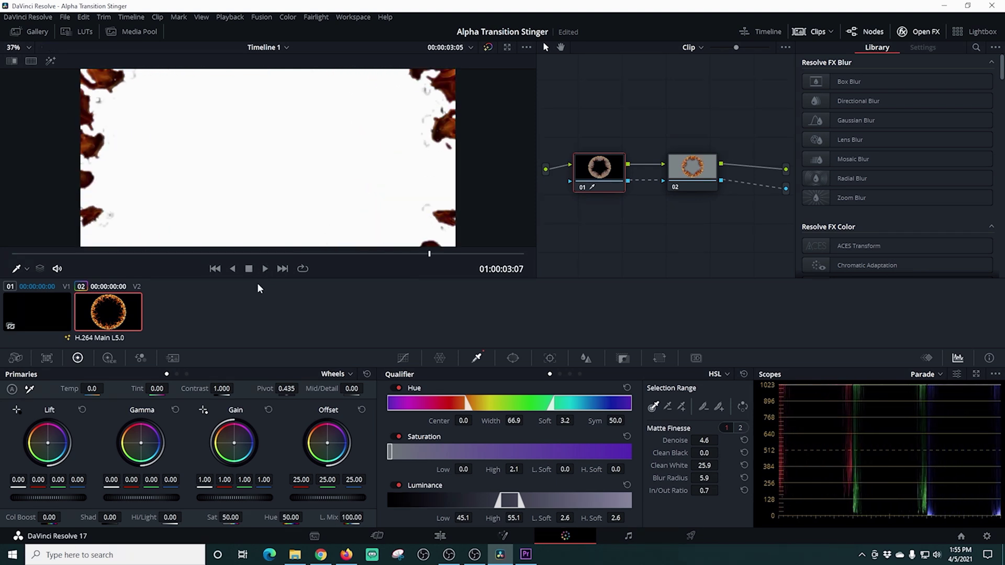
{"action": "left_click", "coordinate": [233, 268]}
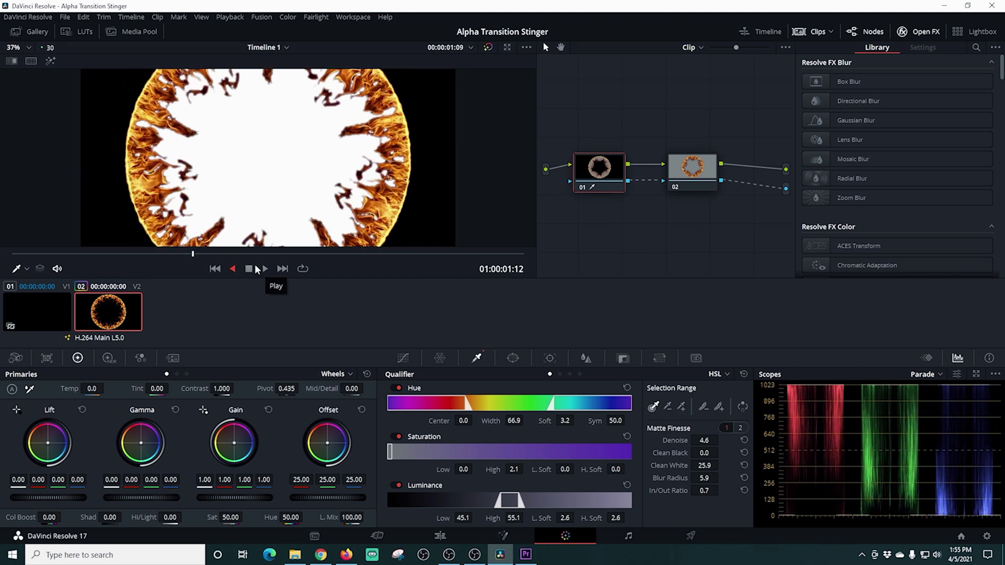
{"action": "left_click", "coordinate": [249, 269]}
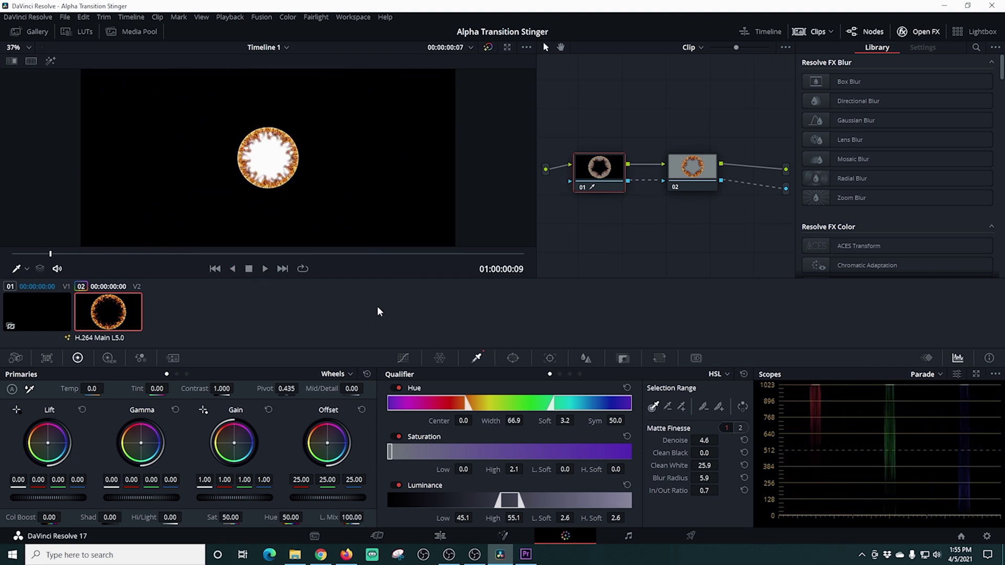
Step: Play the full transition on the Edit page and return to the start of the timeline
{"action": "left_click", "coordinate": [441, 538]}
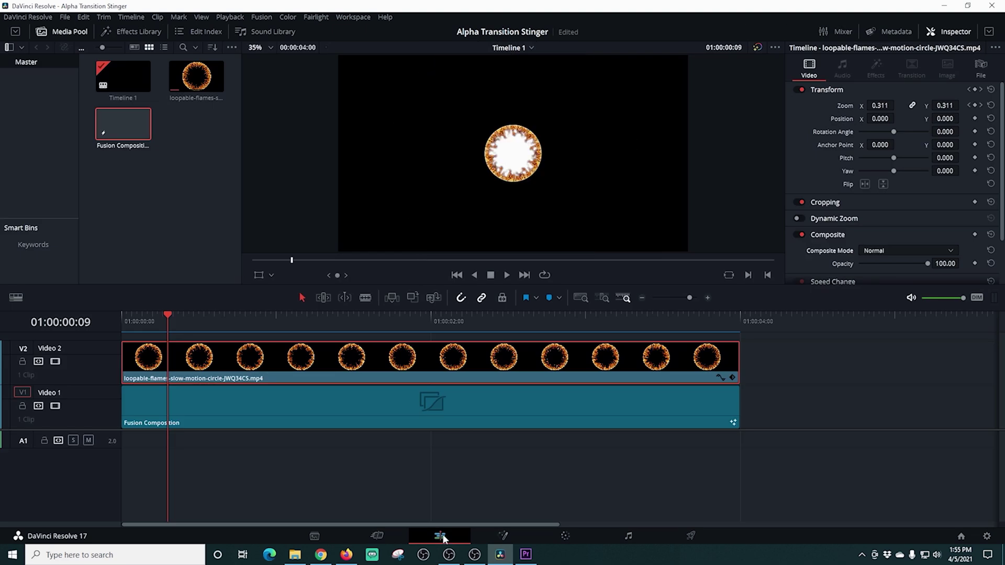
{"action": "left_click", "coordinate": [506, 276]}
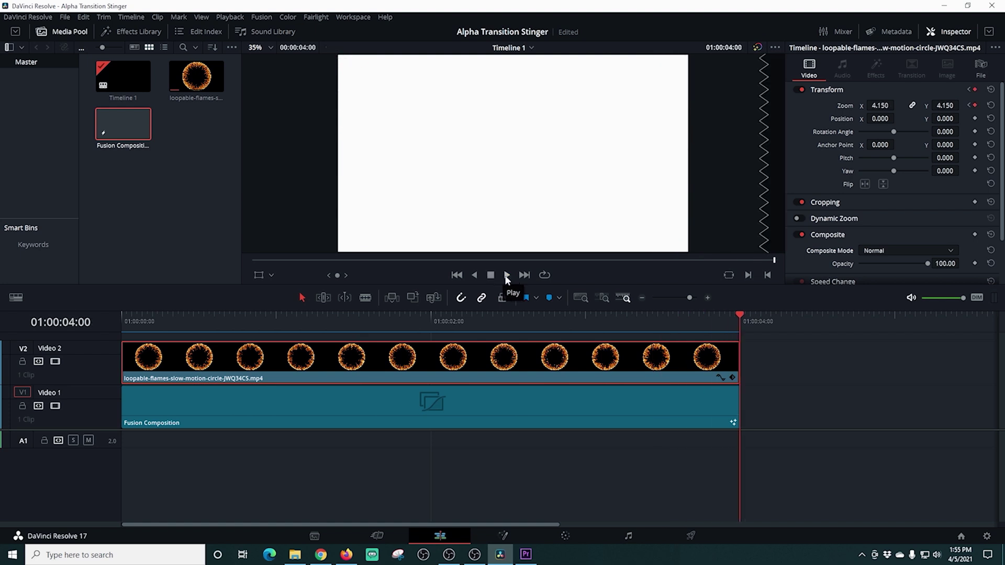
{"action": "key", "text": "Home"}
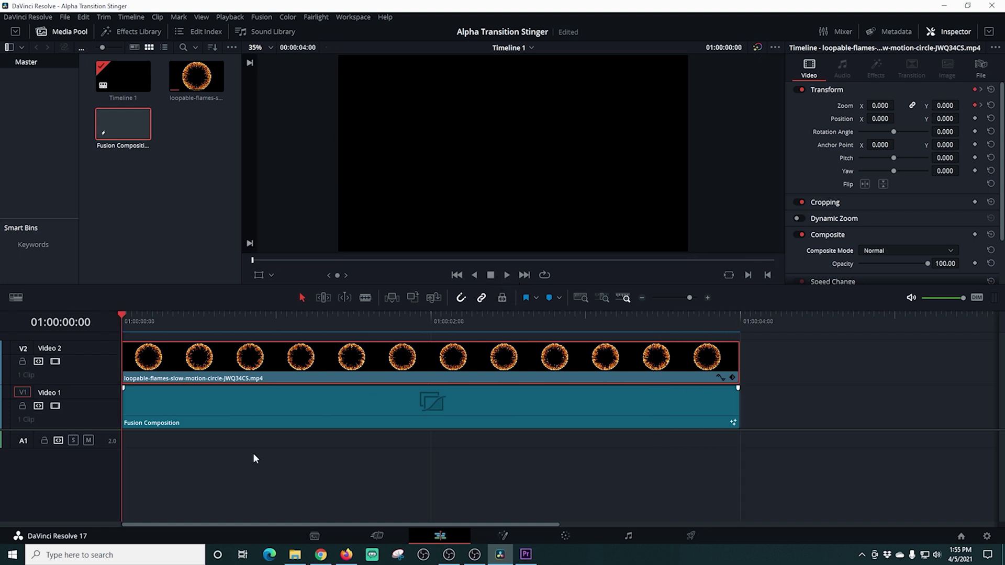
Step: Disable the Video 1 track, preview the flame ring by itself and return to the timeline start
{"action": "left_click", "coordinate": [54, 406]}
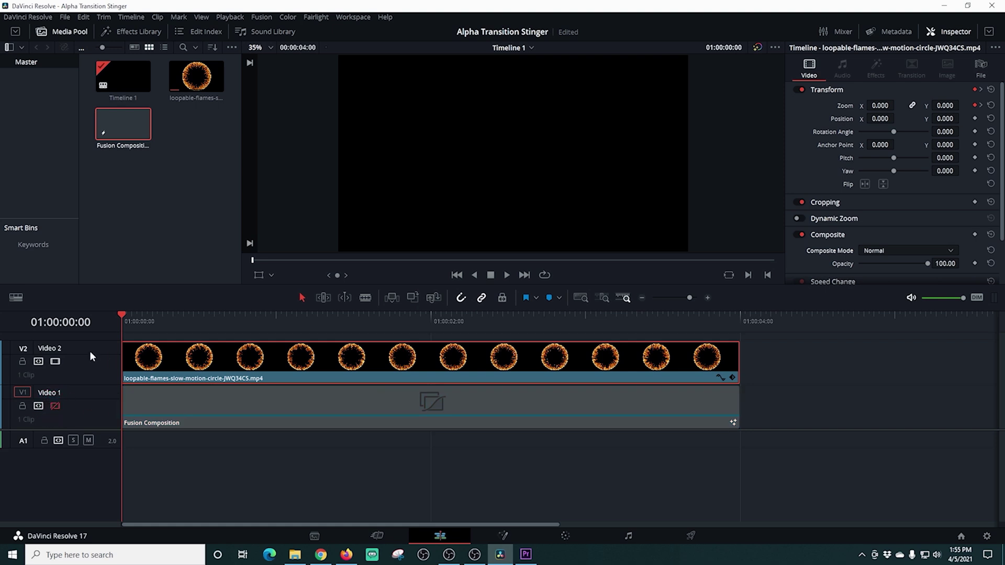
{"action": "left_click", "coordinate": [507, 275]}
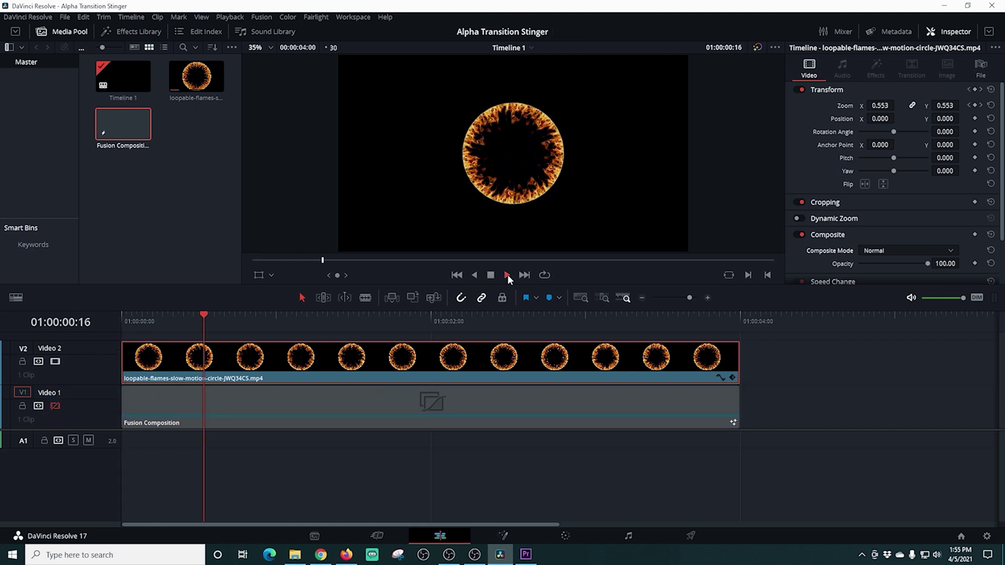
{"action": "left_click", "coordinate": [457, 275]}
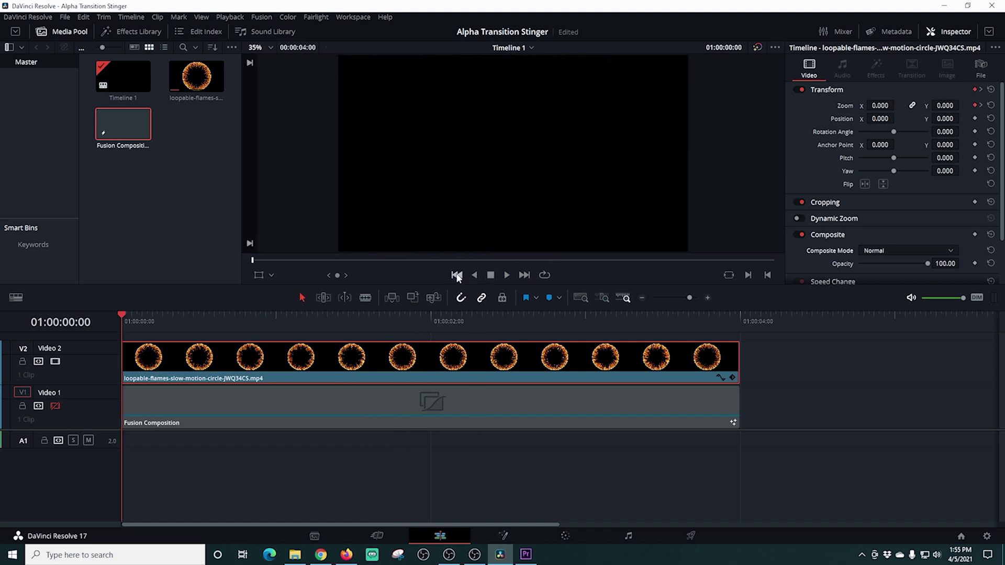
Step: On the Deliver page, check the Flame Alpha filename and the C:\Quick Edit\OBS UPDATE save location
{"action": "left_click", "coordinate": [691, 536]}
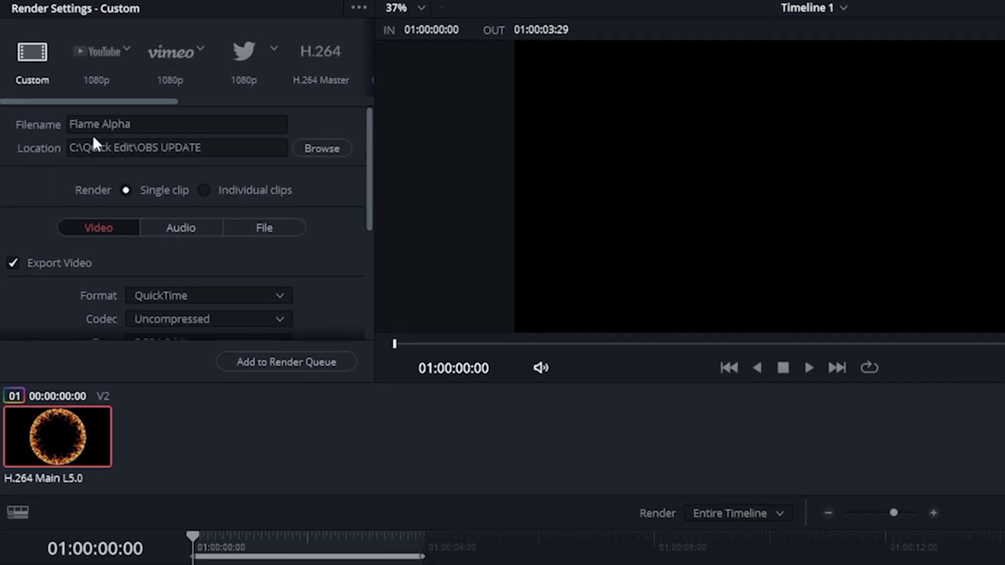
{"action": "left_click", "coordinate": [62, 121]}
{"action": "key", "text": "ctrl+a"}
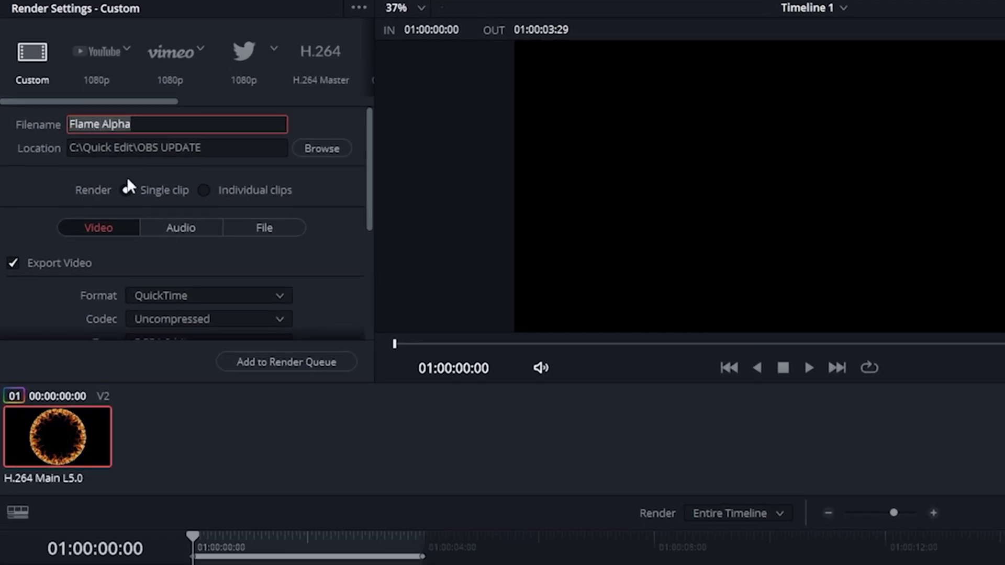
{"action": "key", "text": "Tab"}
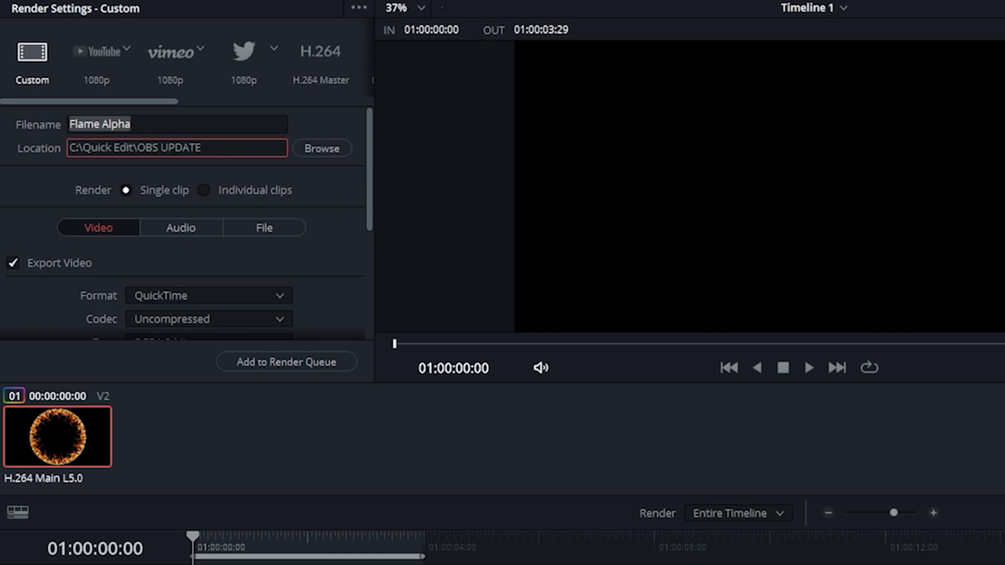
{"action": "left_click", "coordinate": [315, 151]}
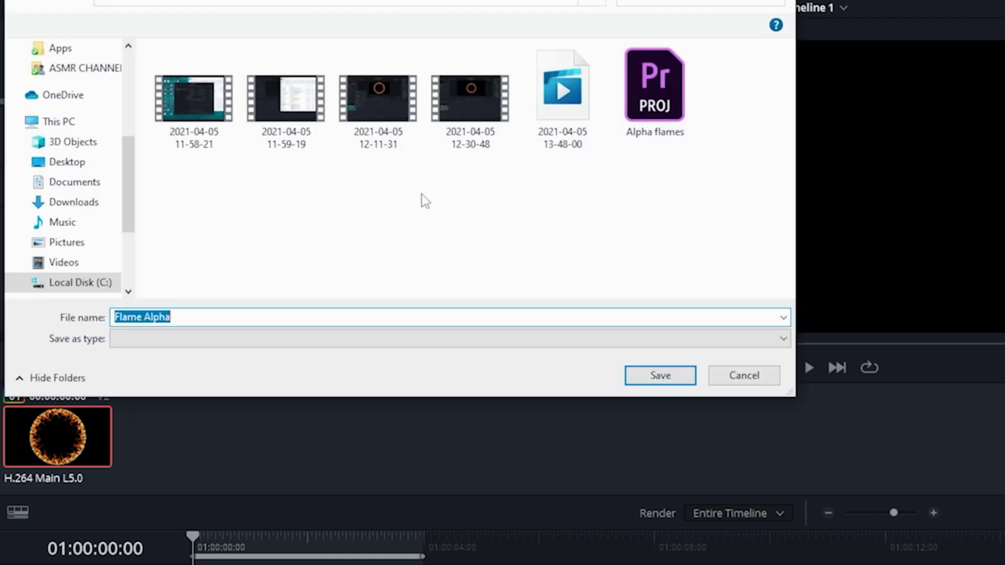
{"action": "left_click", "coordinate": [717, 384]}
Step: Choose the QuickTime format, check the Uncompressed BGRA 8-bit and Export Alpha settings, and render the Flame Alpha job
{"action": "left_click", "coordinate": [195, 195]}
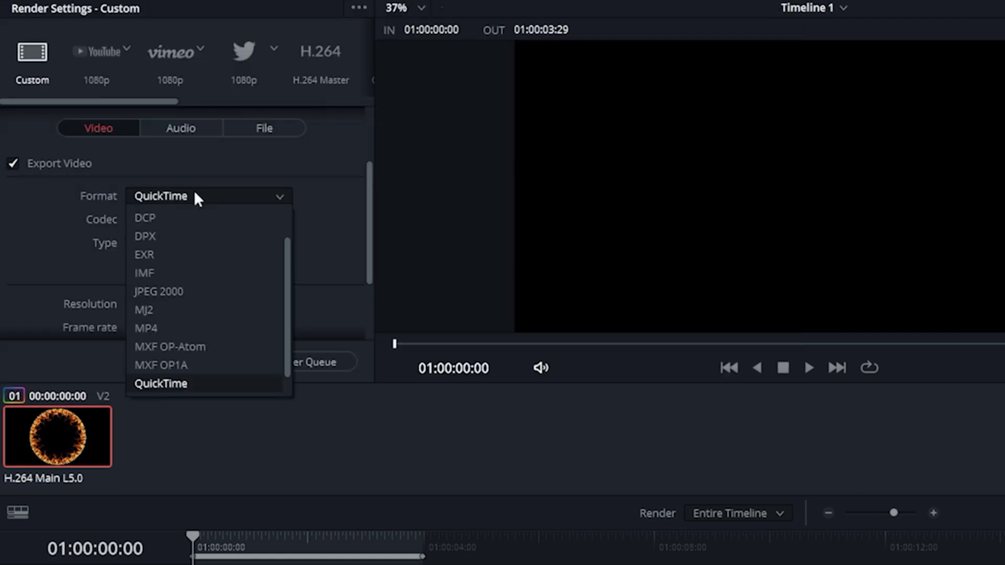
{"action": "left_click", "coordinate": [165, 382]}
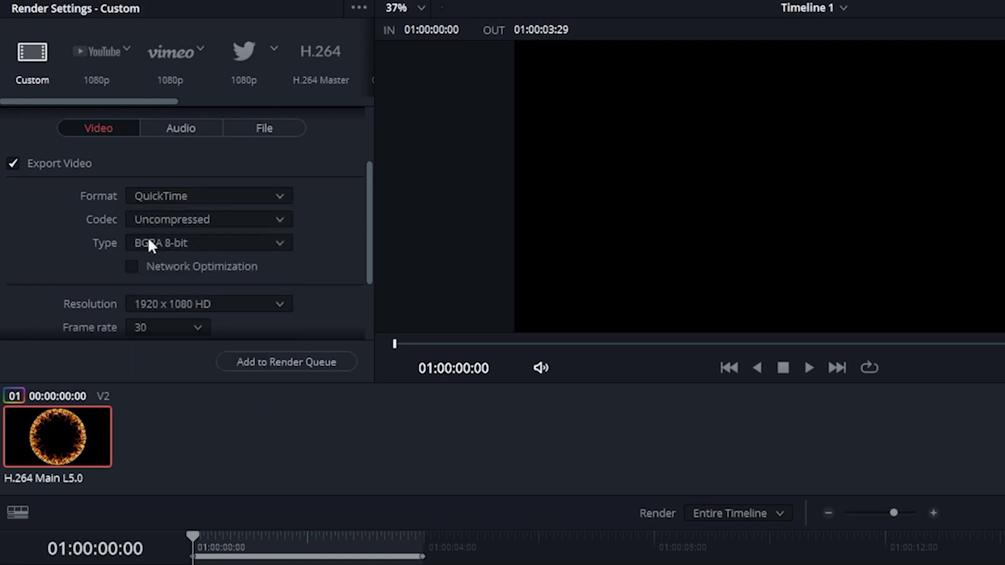
{"action": "scroll", "coordinate": [373, 241], "scroll_direction": "down", "scroll_amount": 3}
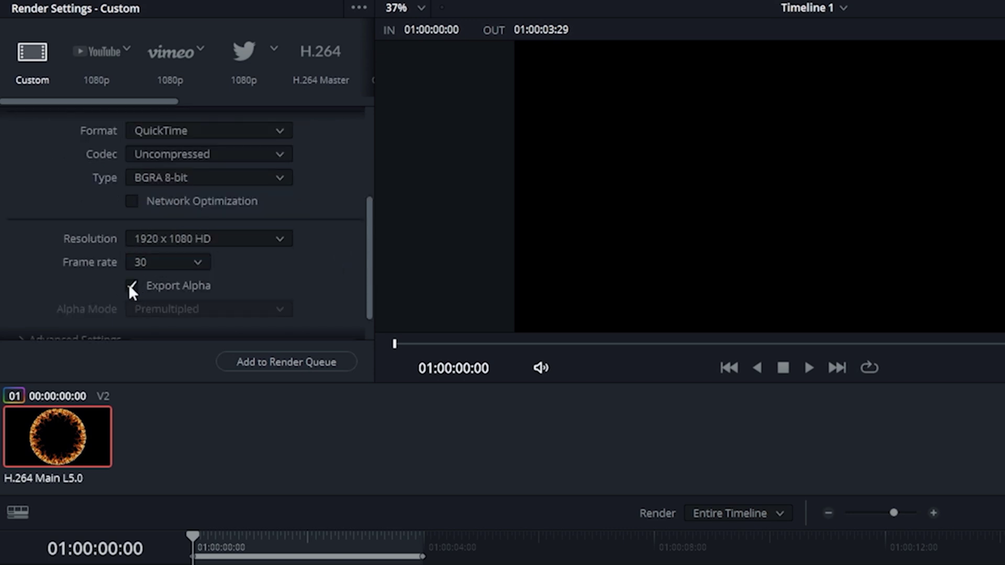
{"action": "left_click", "coordinate": [265, 363]}
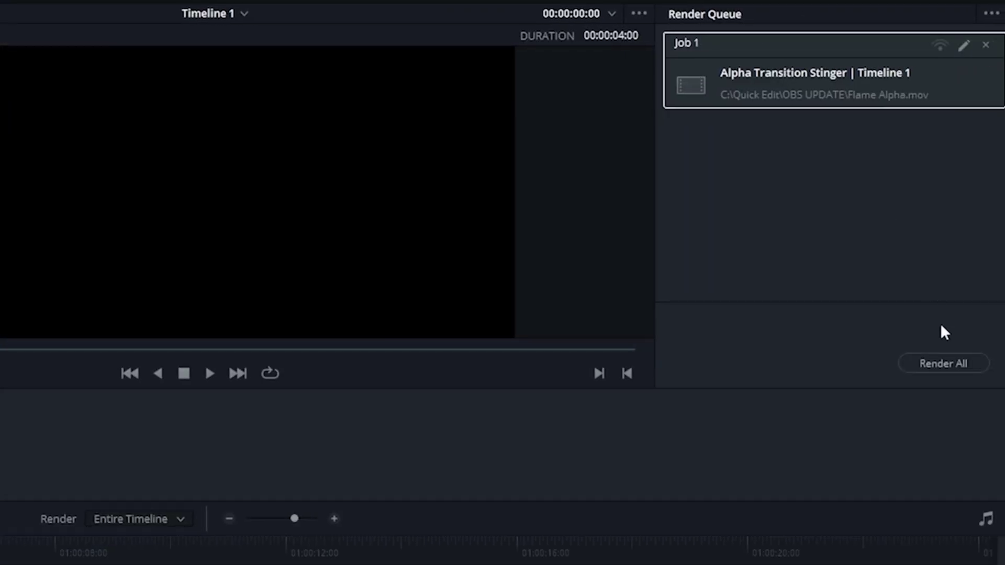
{"action": "left_click", "coordinate": [947, 359]}
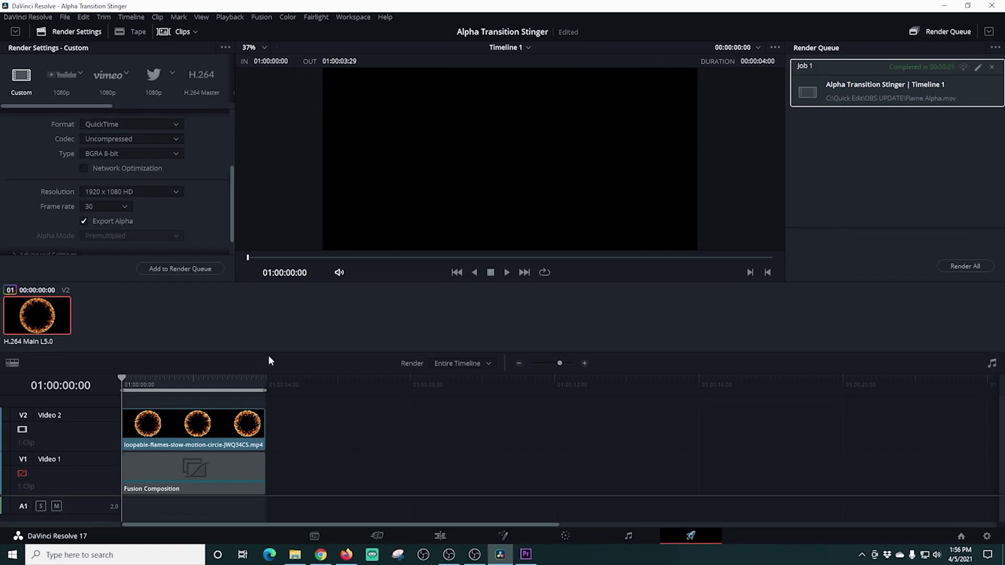
Step: On the Edit page, enable Video 1, disable Video 2, and preview the white circle matte from the timeline start
{"action": "left_click", "coordinate": [440, 535]}
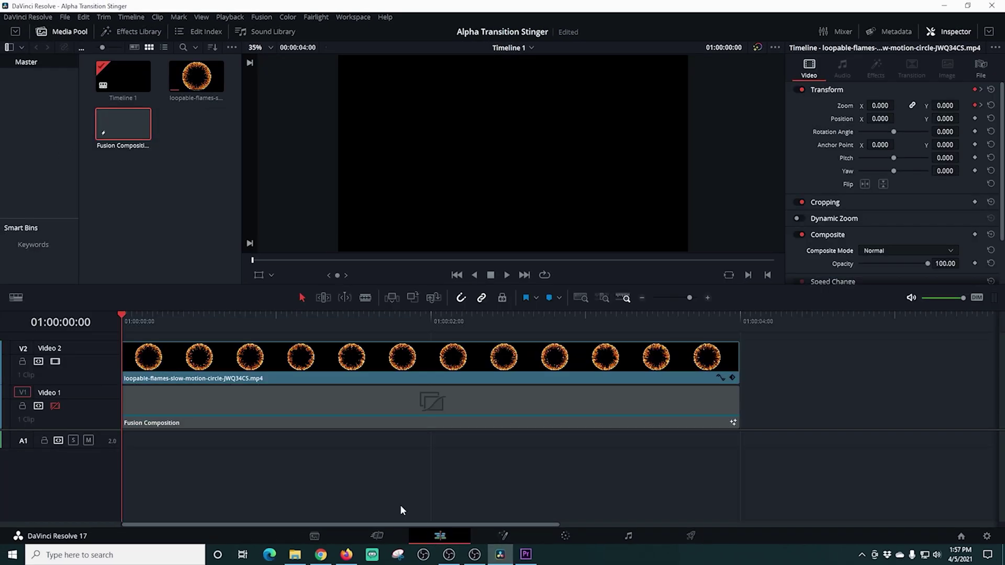
{"action": "left_click", "coordinate": [55, 406]}
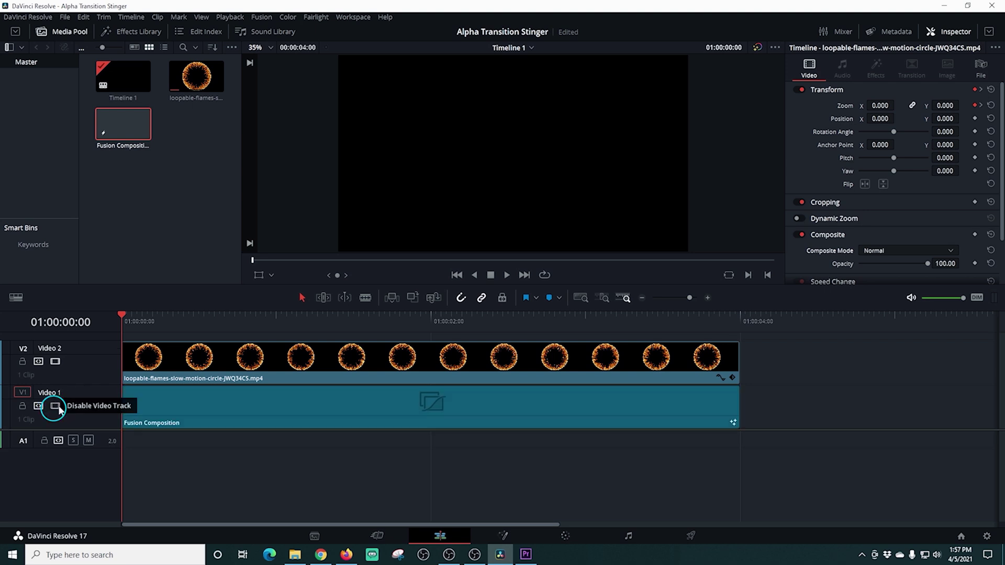
{"action": "left_click", "coordinate": [56, 362]}
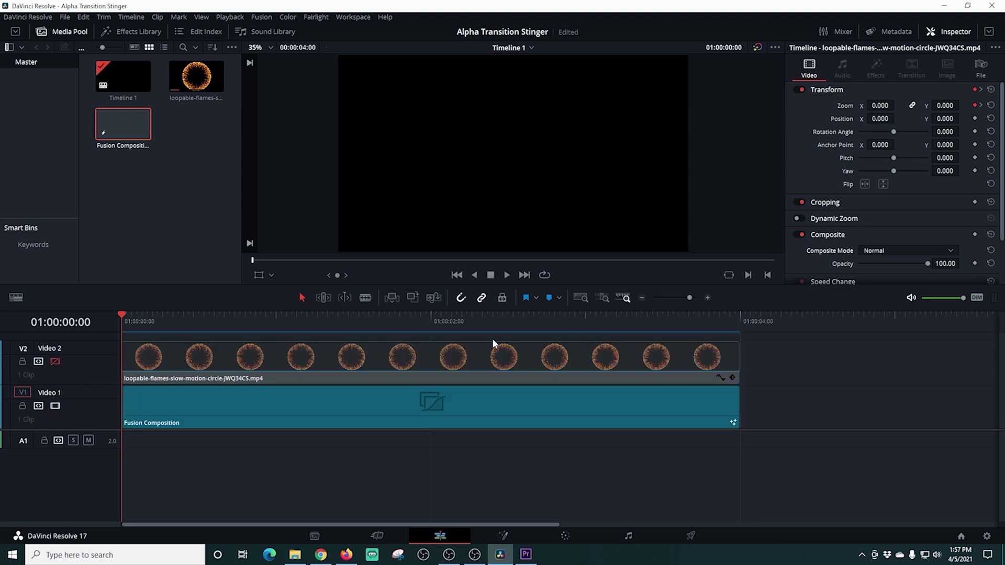
{"action": "left_click", "coordinate": [510, 274]}
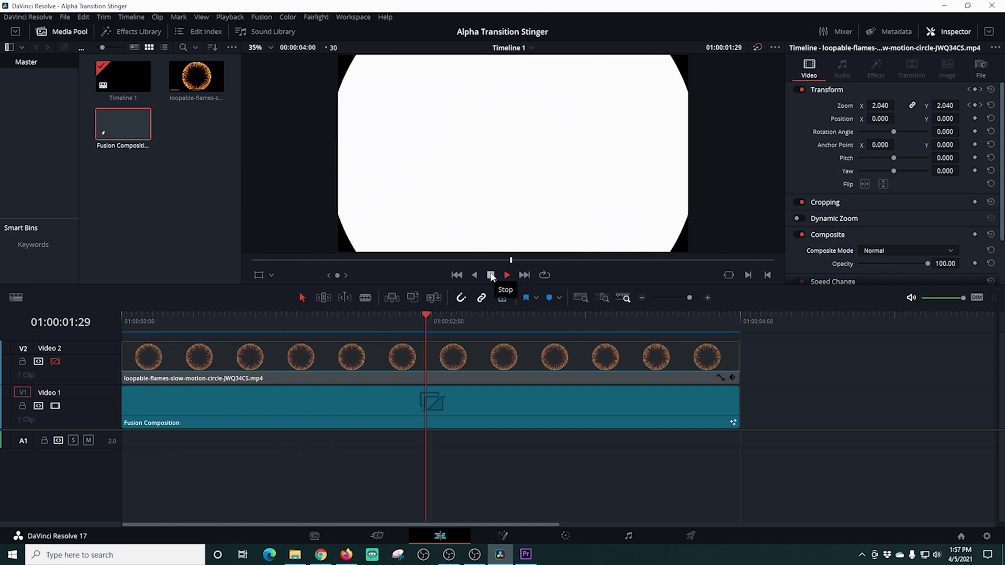
{"action": "left_click", "coordinate": [491, 275]}
{"action": "left_click", "coordinate": [456, 274]}
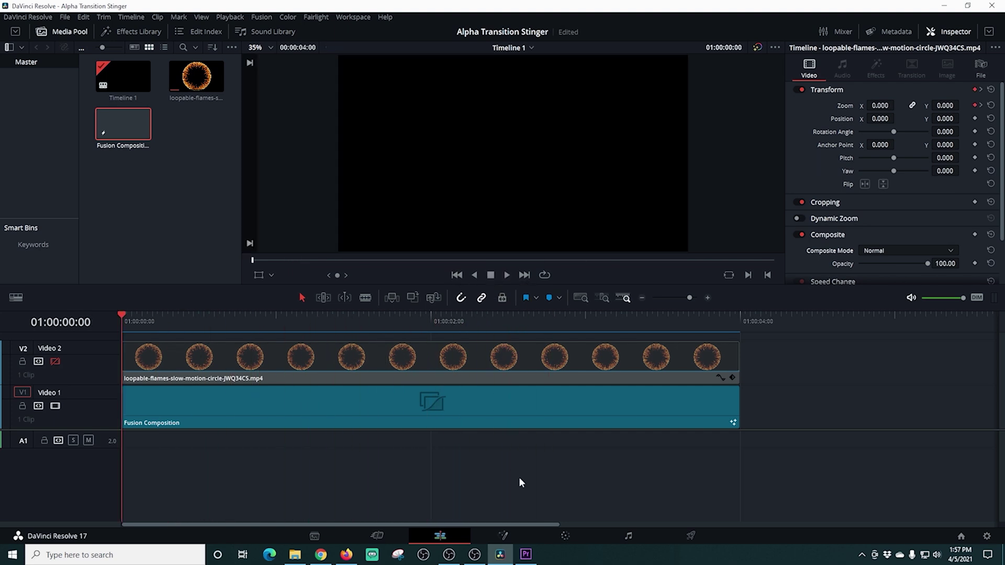
Step: On the Deliver page, change the QuickTime codec from Uncompressed to H.264 for the circle matte render
{"action": "left_click", "coordinate": [691, 535]}
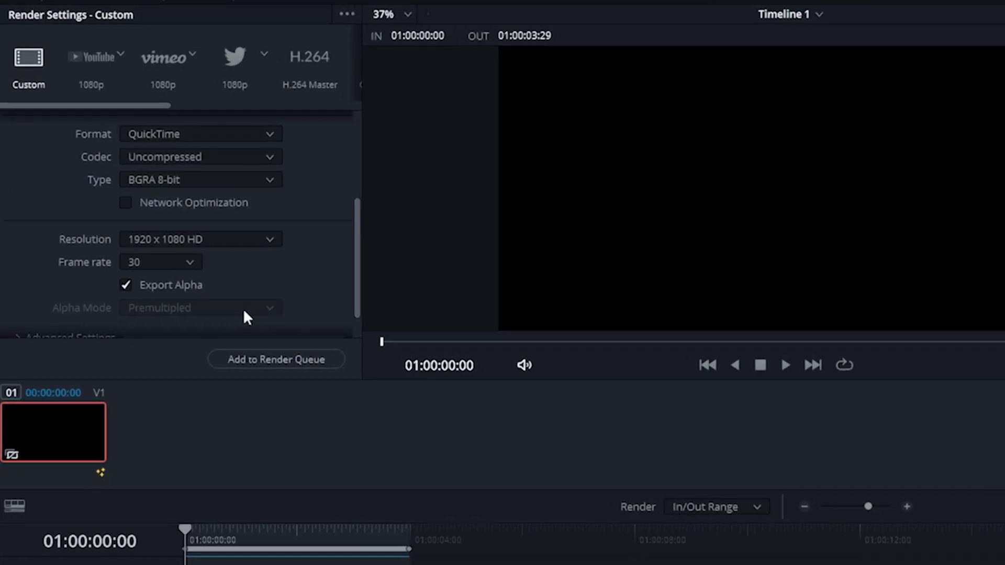
{"action": "left_click", "coordinate": [274, 157]}
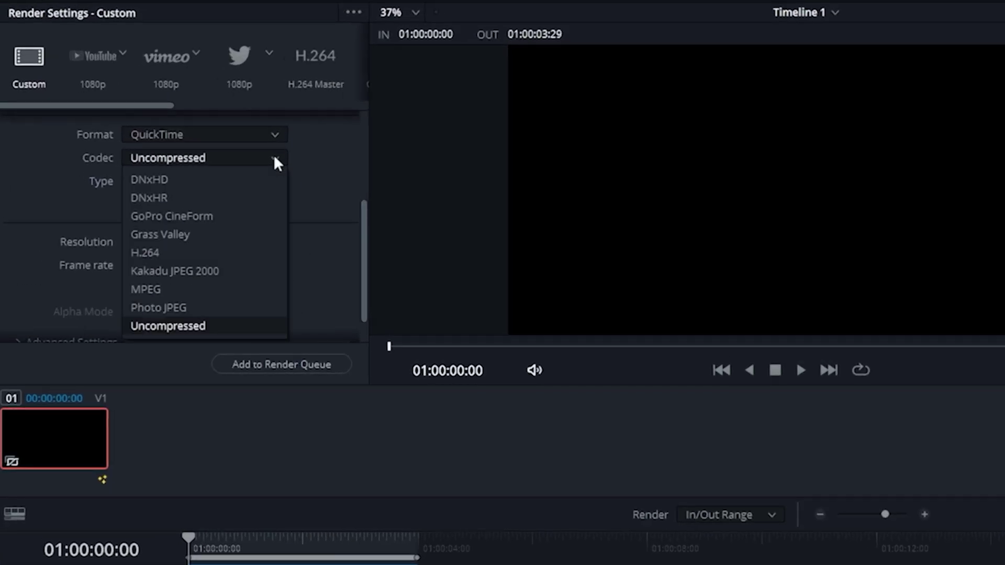
{"action": "left_click", "coordinate": [195, 254]}
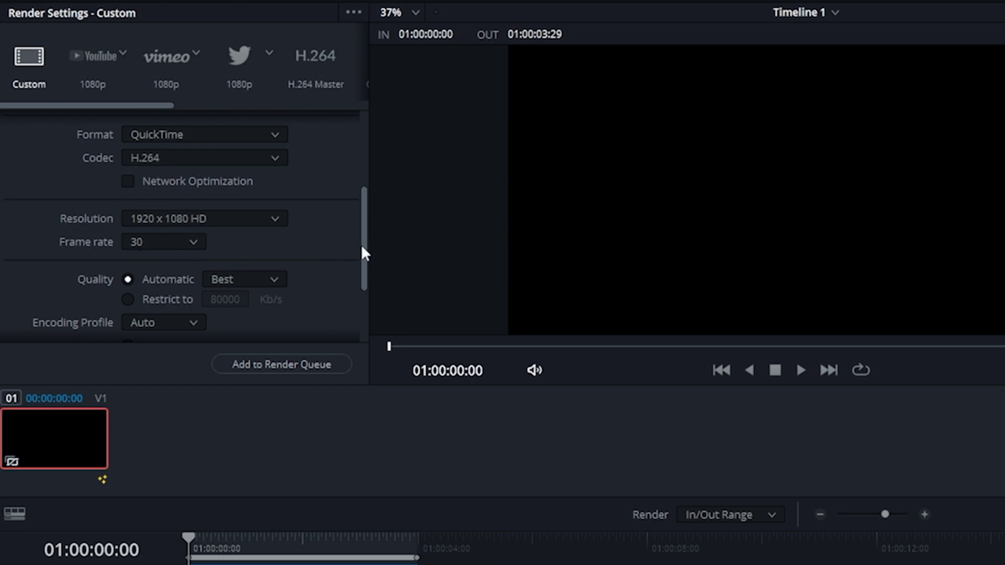
Step: Name the output file Flame Mask, add it to the render queue and render the job
{"action": "scroll", "coordinate": [365, 251], "scroll_direction": "down", "scroll_amount": 3}
{"action": "scroll", "coordinate": [365, 319], "scroll_direction": "up", "scroll_amount": 5}
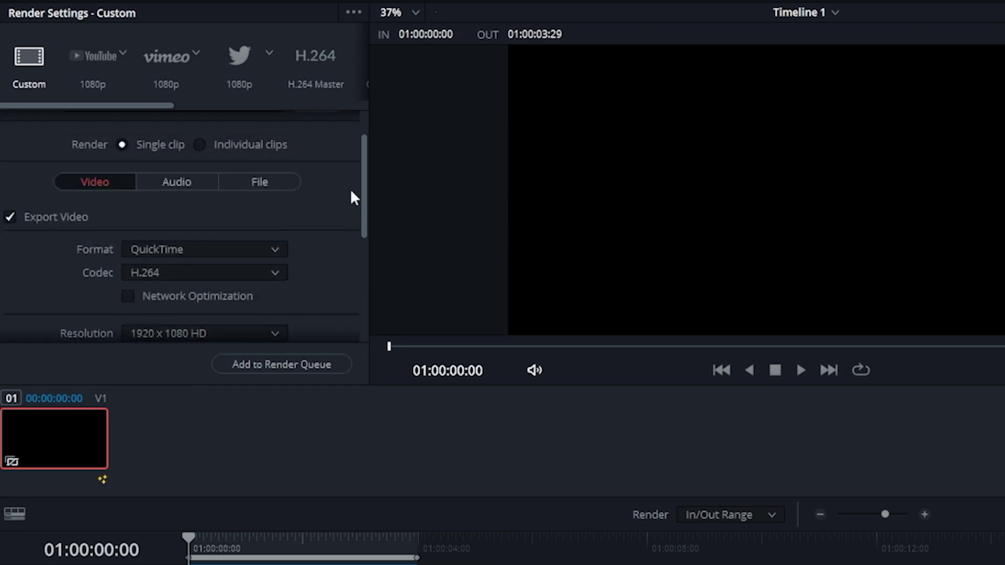
{"action": "scroll", "coordinate": [353, 199], "scroll_direction": "up", "scroll_amount": 2}
{"action": "left_click", "coordinate": [135, 128]}
{"action": "left_click_drag", "start_coordinate": [124, 119], "coordinate": [65, 128]}
{"action": "type", "text": "Flame Mas"}
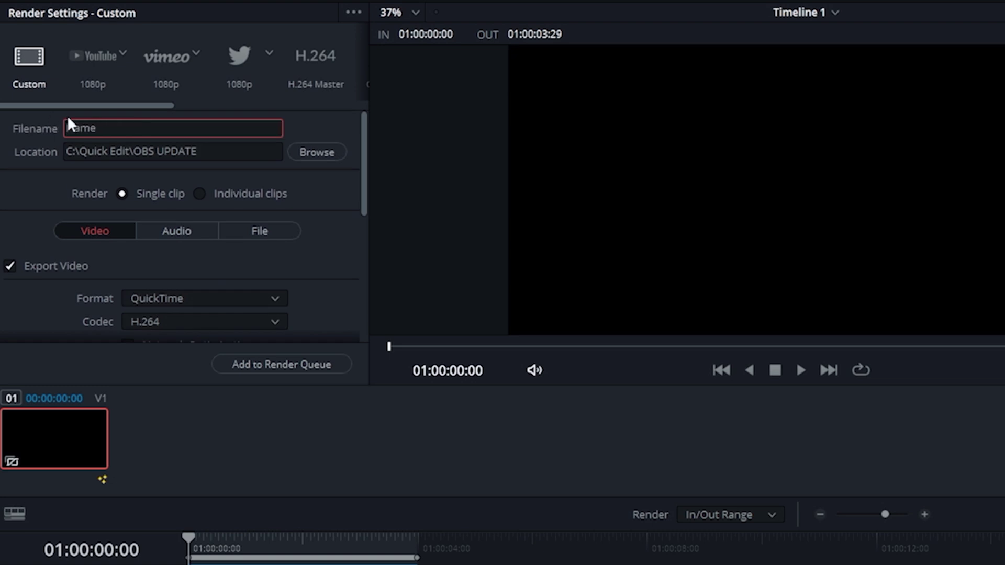
{"action": "type", "text": "k"}
{"action": "left_click", "coordinate": [282, 364]}
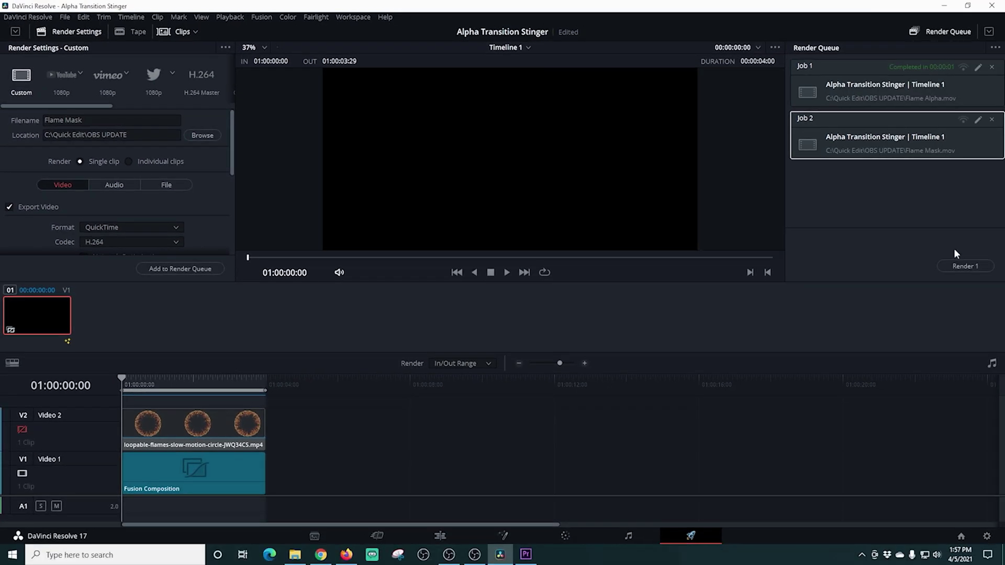
{"action": "left_click", "coordinate": [961, 266]}
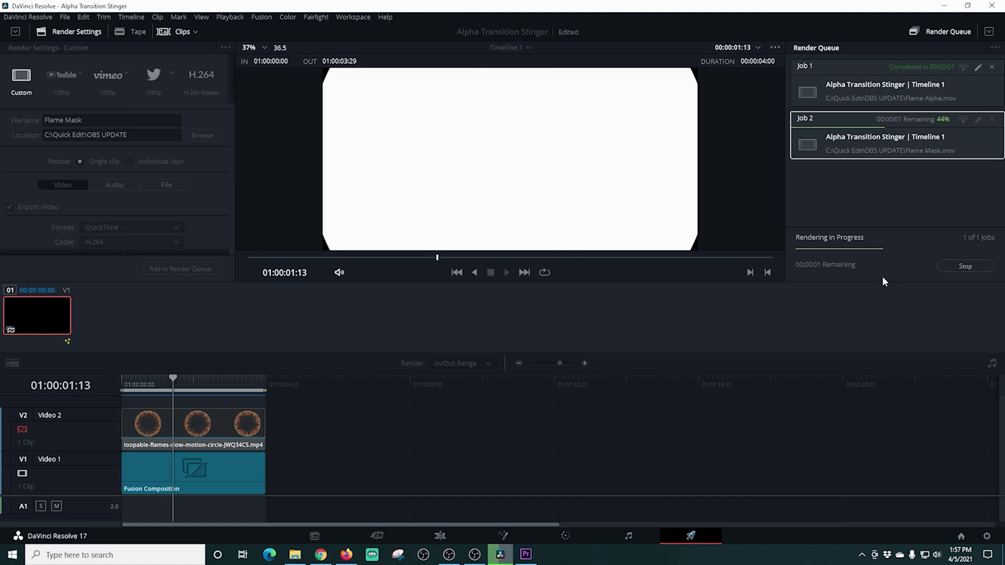
Step: Minimize DaVinci Resolve and launch Shutter Encoder from the desktop
{"action": "left_click", "coordinate": [70, 14]}
{"action": "left_click", "coordinate": [84, 83]}
{"action": "left_click", "coordinate": [945, 6]}
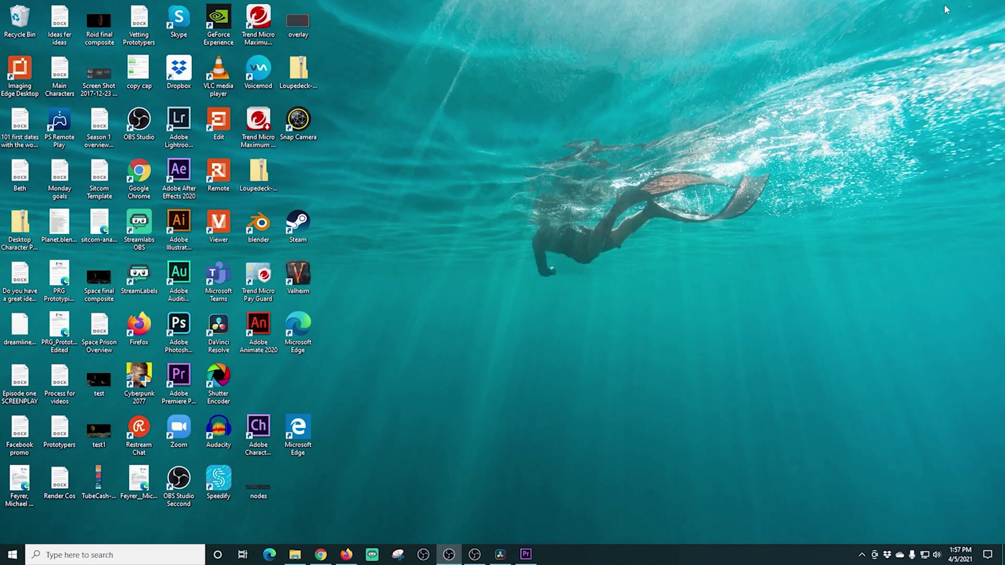
{"action": "left_click", "coordinate": [230, 380]}
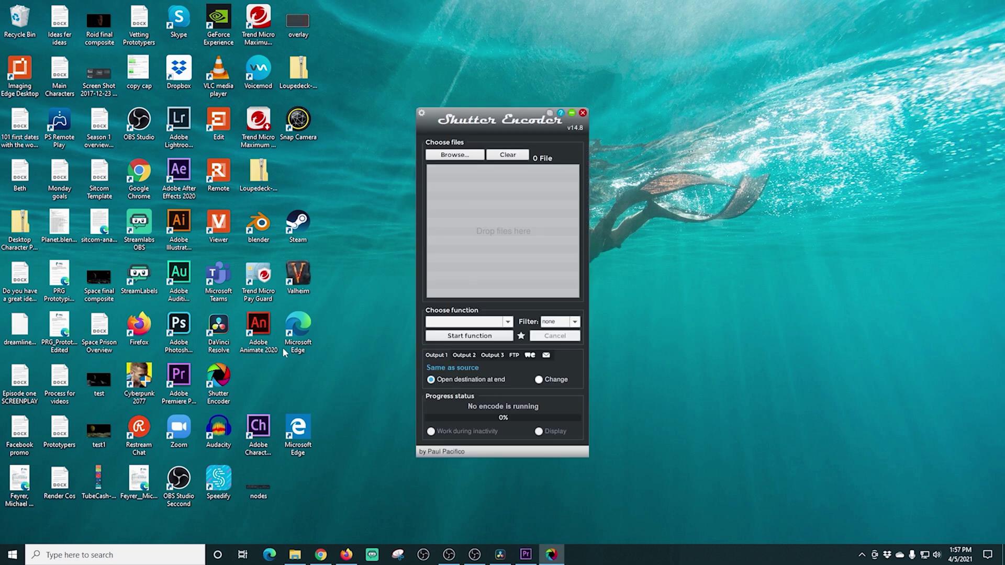
{"action": "left_click", "coordinate": [604, 380]}
Step: Load Flame Alpha.mov from the OBS UPDATE folder as the file to convert
{"action": "left_click", "coordinate": [456, 155]}
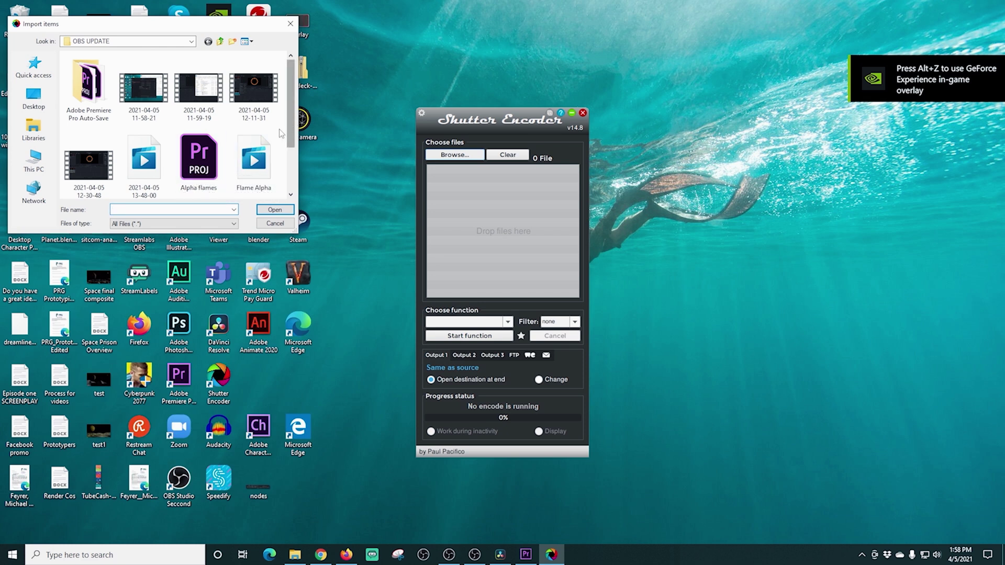
{"action": "left_click", "coordinate": [254, 160]}
{"action": "scroll", "coordinate": [254, 160], "scroll_direction": "down", "scroll_amount": 1}
{"action": "left_click", "coordinate": [275, 210]}
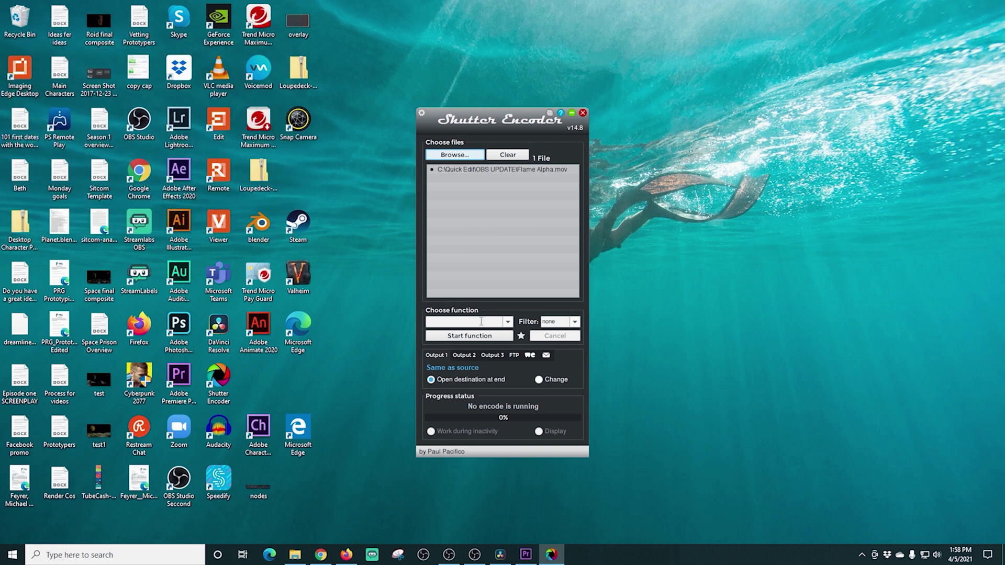
Step: Convert Flame Alpha.mov to a VP9 .webm file with Max. Quality and the alpha channel enabled
{"action": "left_click", "coordinate": [471, 322]}
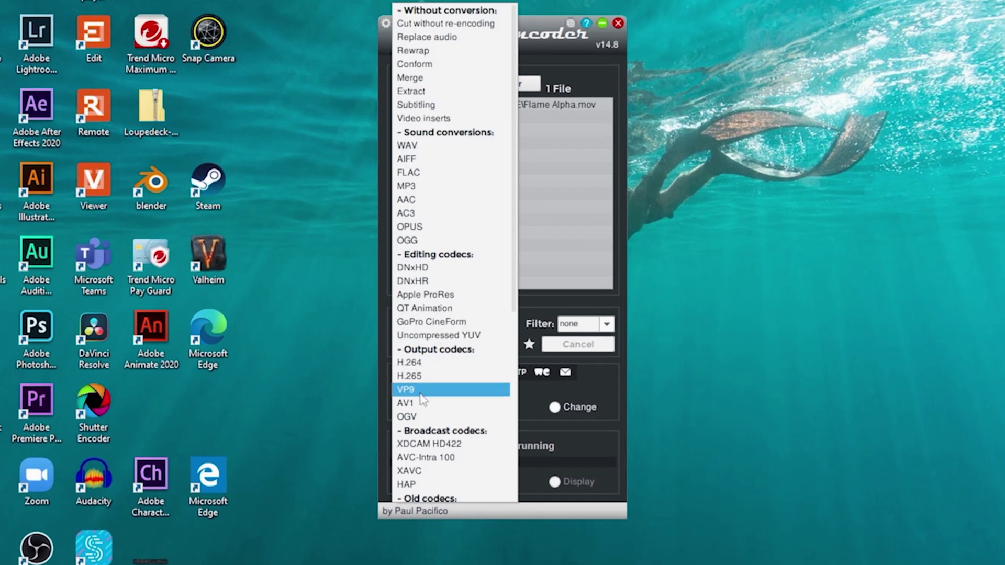
{"action": "left_click", "coordinate": [458, 390]}
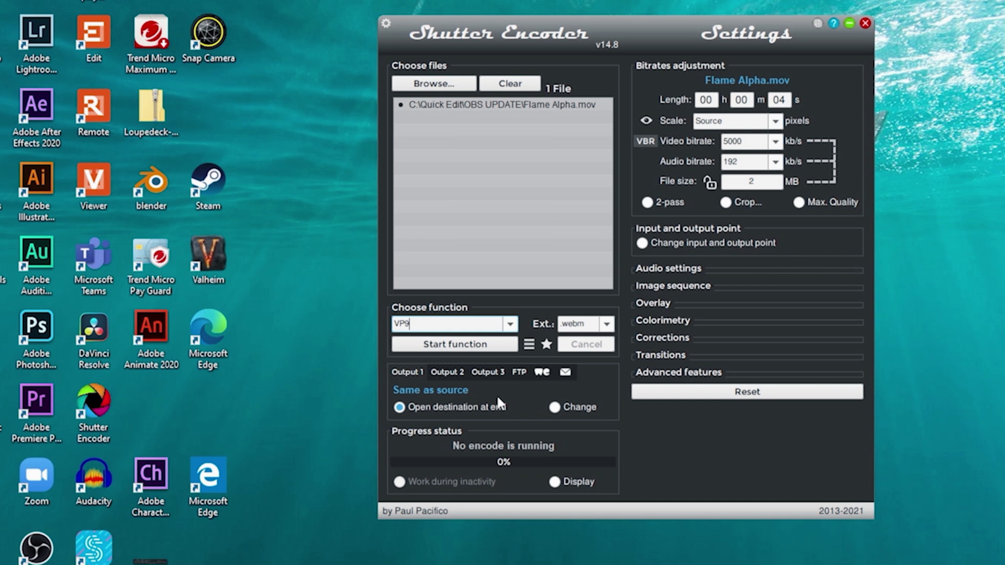
{"action": "left_click", "coordinate": [799, 202]}
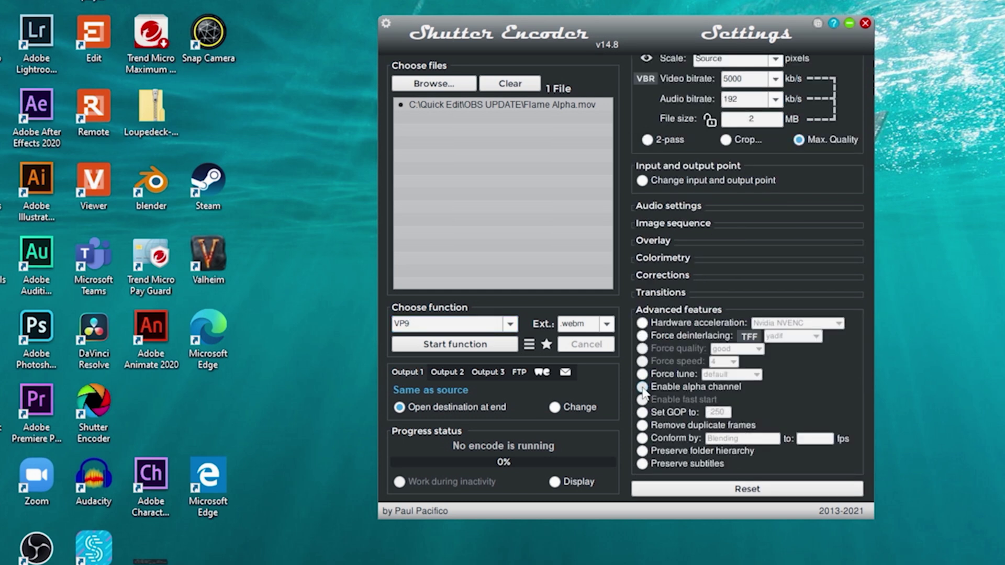
{"action": "left_click", "coordinate": [454, 346]}
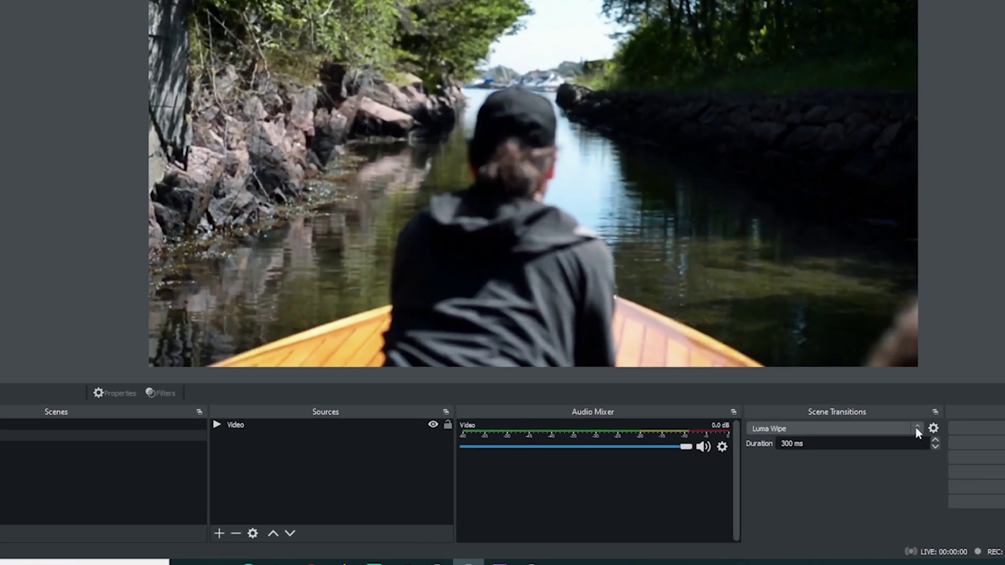
Step: In OBS Studio, add a Stinger scene transition named Flames
{"action": "left_click", "coordinate": [915, 426]}
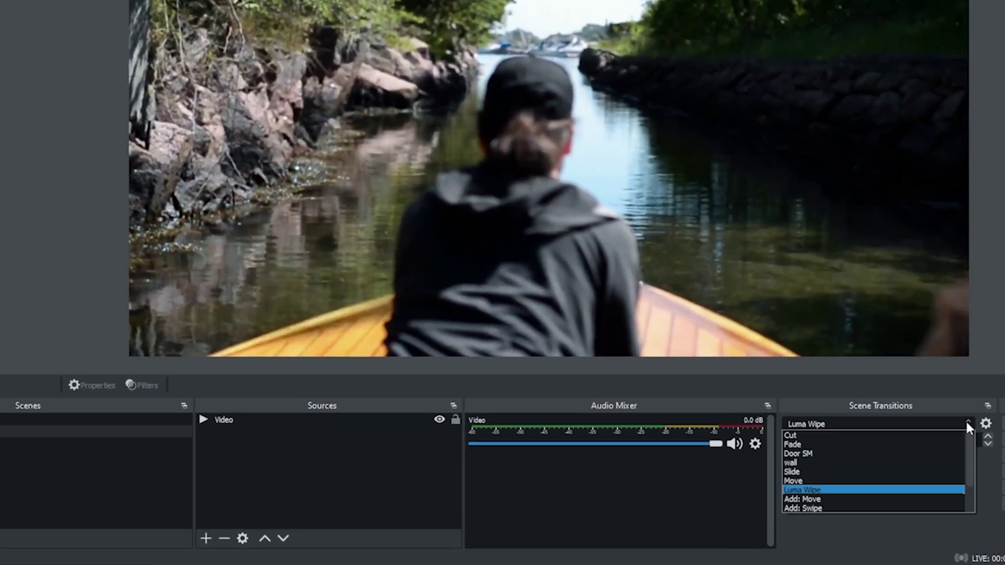
{"action": "left_click", "coordinate": [895, 489]}
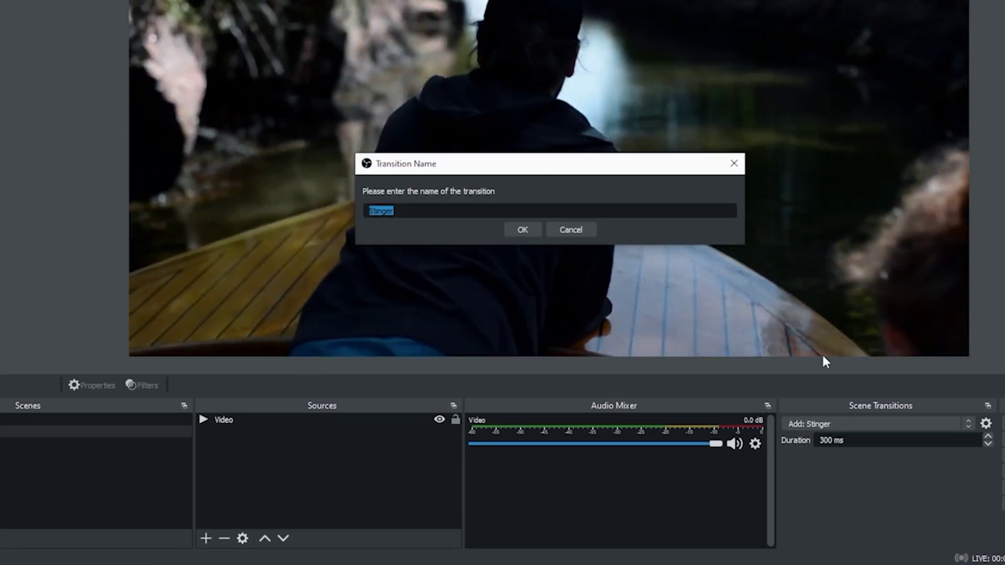
{"action": "type", "text": "Flames"}
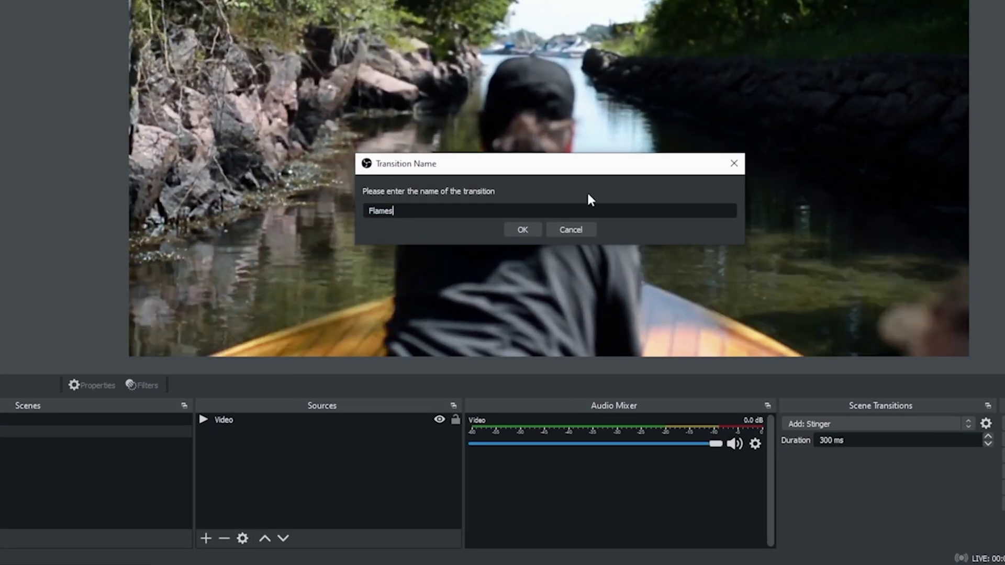
{"action": "left_click", "coordinate": [521, 231]}
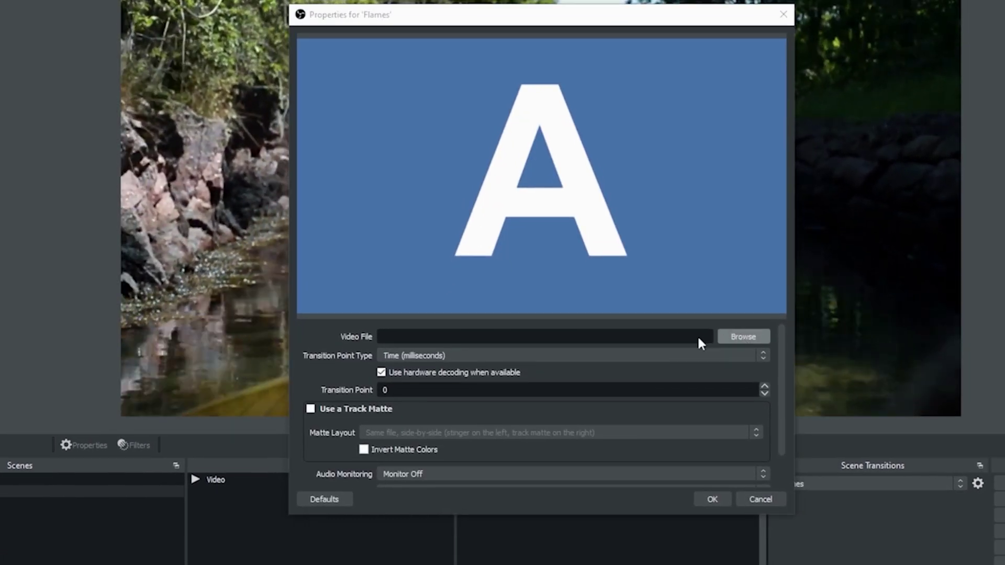
Step: Set the stinger's video file to Flame Alpha_VP9 from the C:\Quick Edit\OBS UPDATE folder
{"action": "left_click", "coordinate": [743, 336]}
{"action": "left_click", "coordinate": [350, 248]}
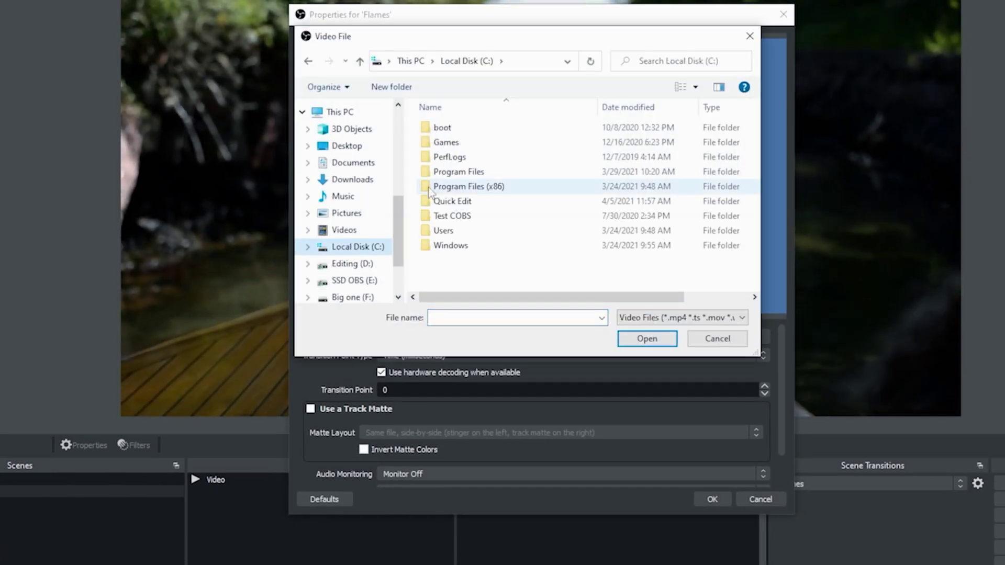
{"action": "double_click", "coordinate": [452, 201]}
{"action": "scroll", "coordinate": [477, 212], "scroll_direction": "down", "scroll_amount": 8}
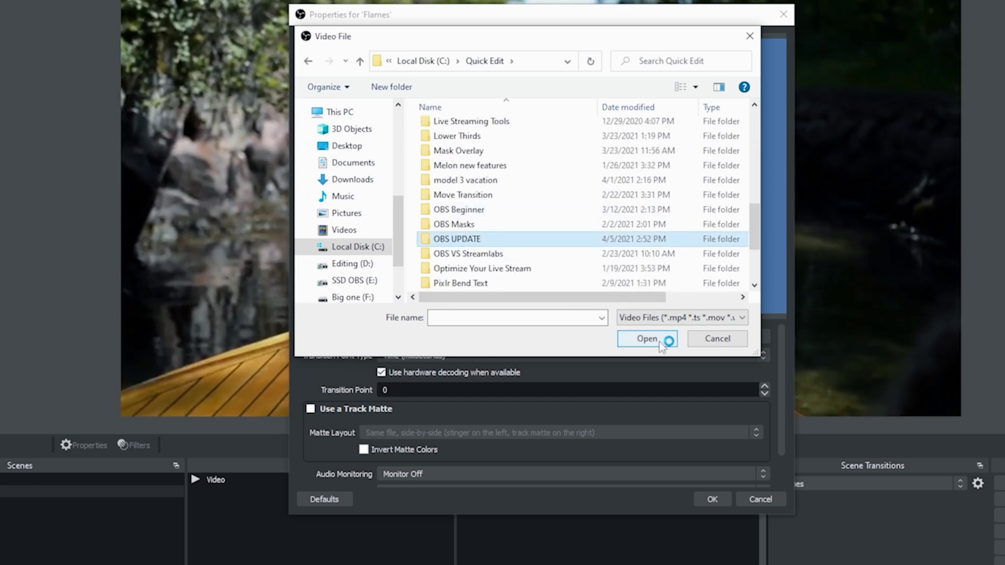
{"action": "double_click", "coordinate": [602, 240]}
{"action": "left_click_drag", "start_coordinate": [754, 239], "coordinate": [758, 278]}
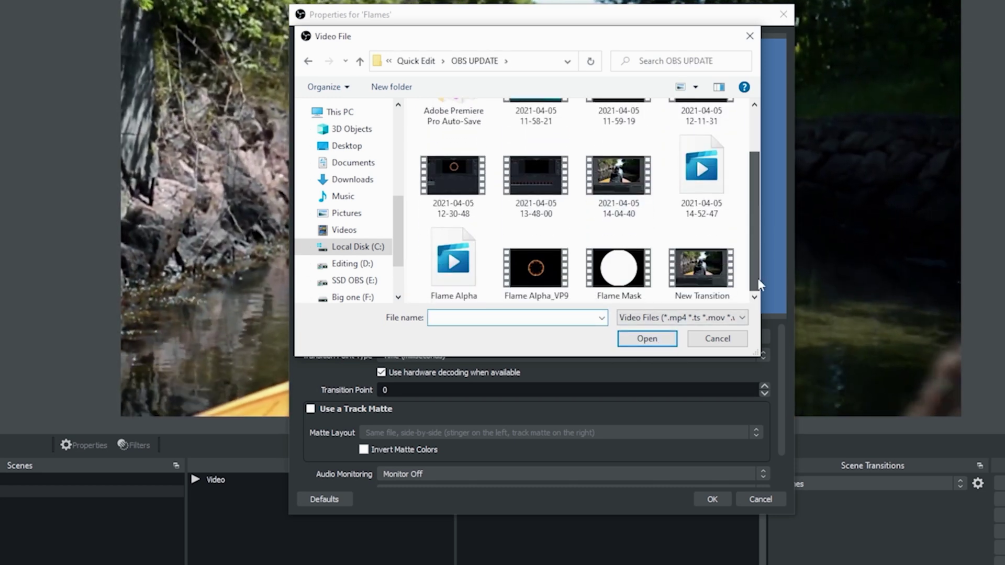
{"action": "left_click", "coordinate": [514, 255]}
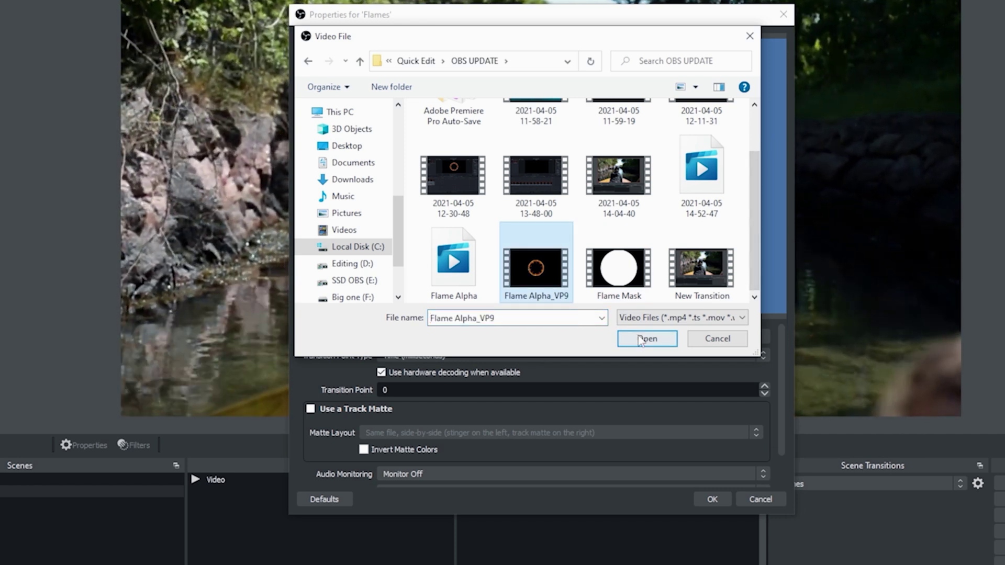
{"action": "left_click", "coordinate": [641, 338]}
Step: Preview the Flames transition without a track matte and return to its file settings
{"action": "scroll", "coordinate": [784, 431], "scroll_direction": "down", "scroll_amount": 1}
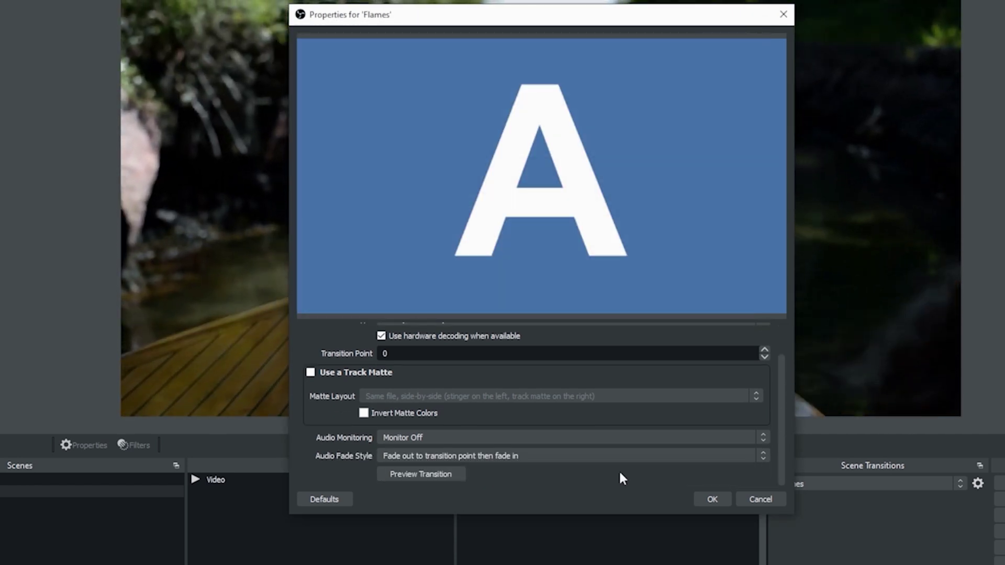
{"action": "left_click", "coordinate": [439, 473]}
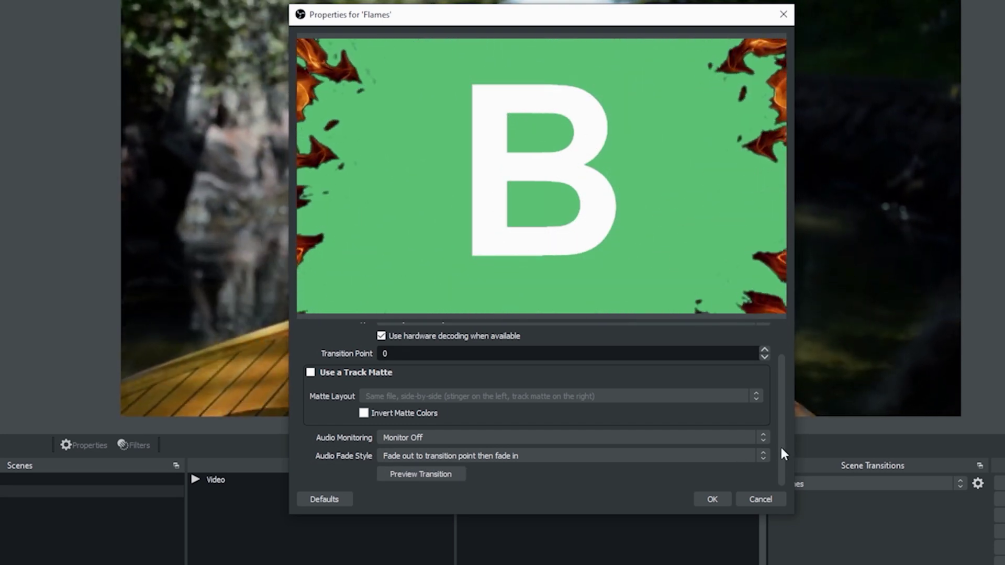
{"action": "scroll", "coordinate": [784, 424], "scroll_direction": "up", "scroll_amount": 1}
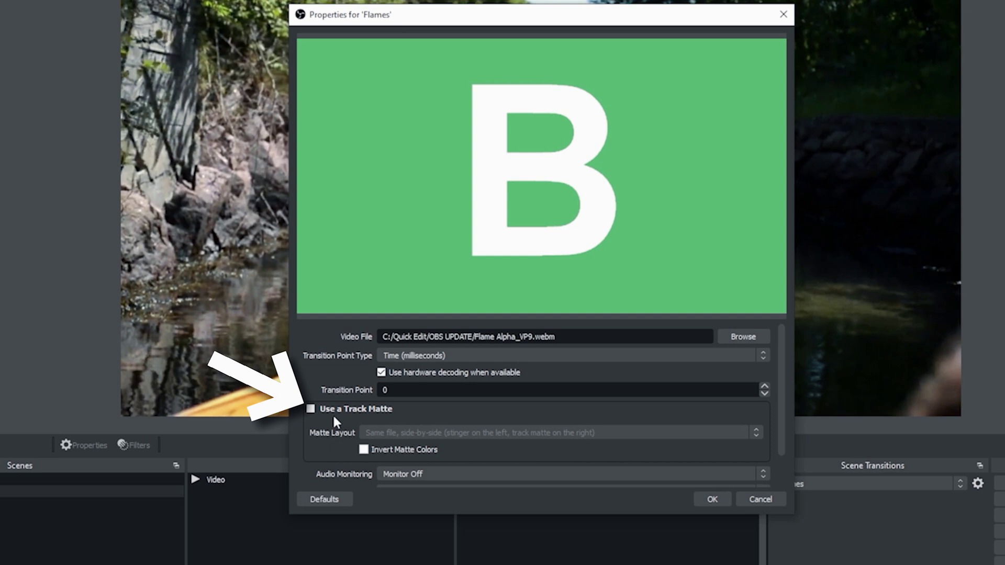
Step: Enable Use a Track Matte for the stinger and set the matte layout to Separate file
{"action": "left_click", "coordinate": [310, 409]}
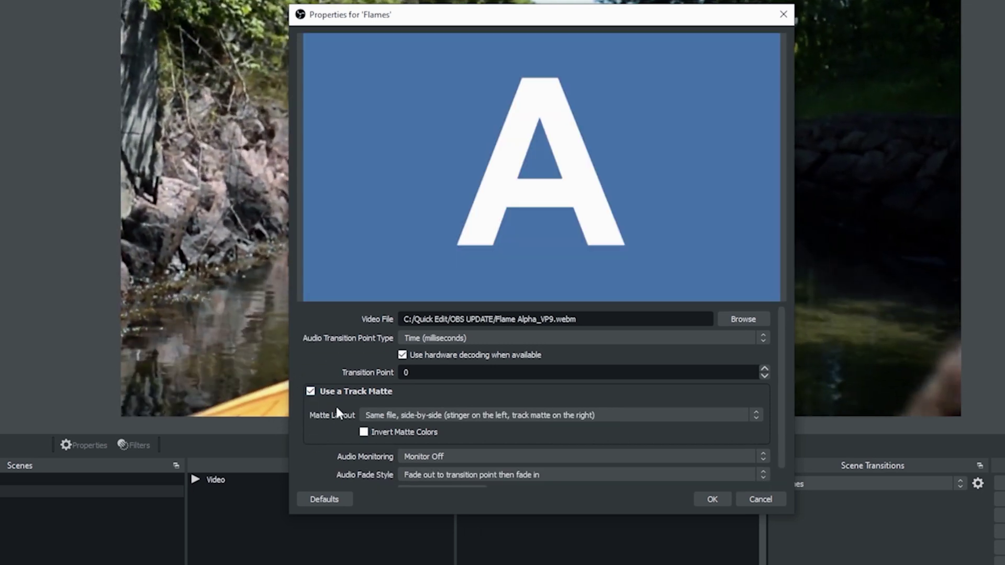
{"action": "left_click", "coordinate": [753, 414]}
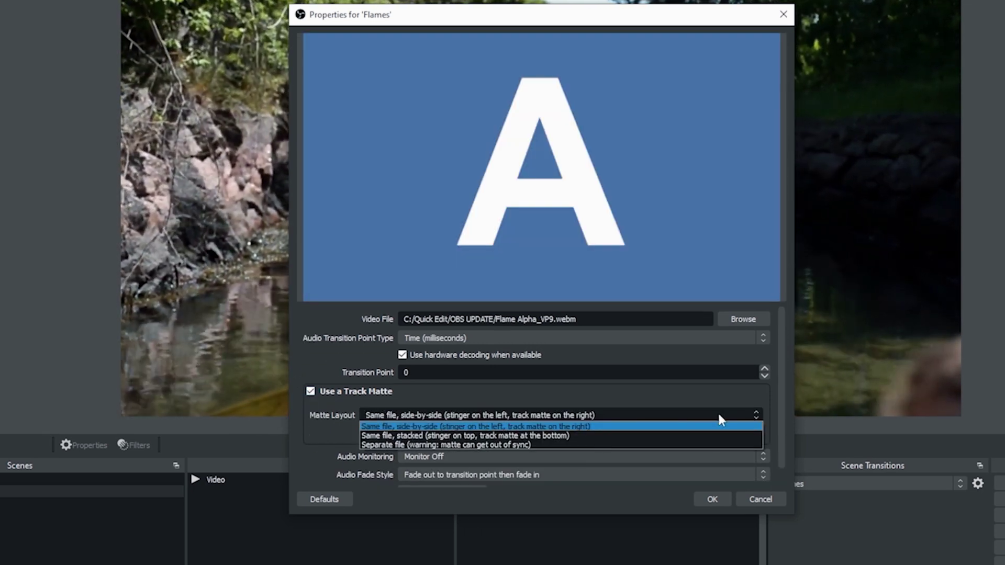
{"action": "left_click", "coordinate": [532, 444]}
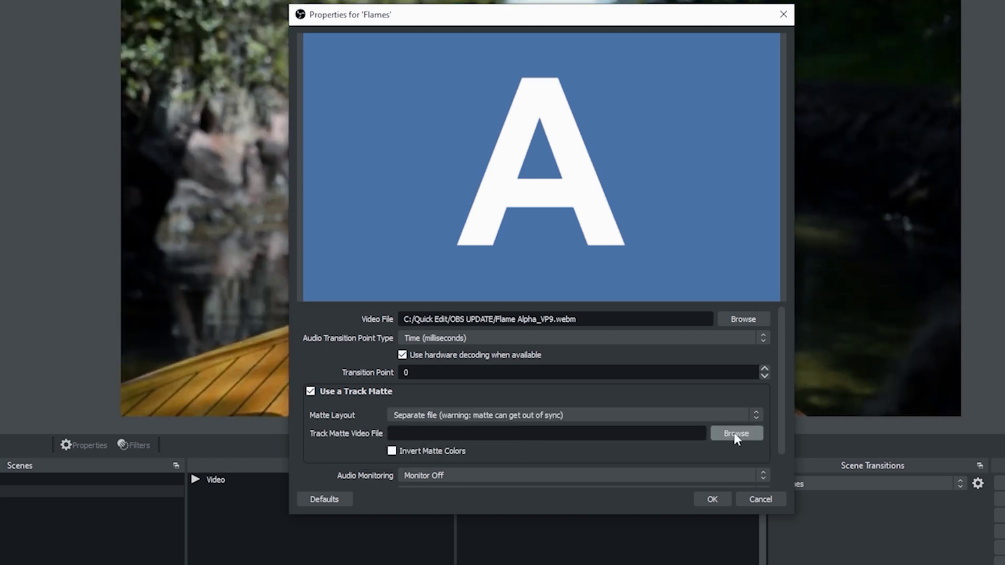
Step: Choose Flame Mask from the OBS UPDATE folder as the track matte video file
{"action": "left_click", "coordinate": [736, 434]}
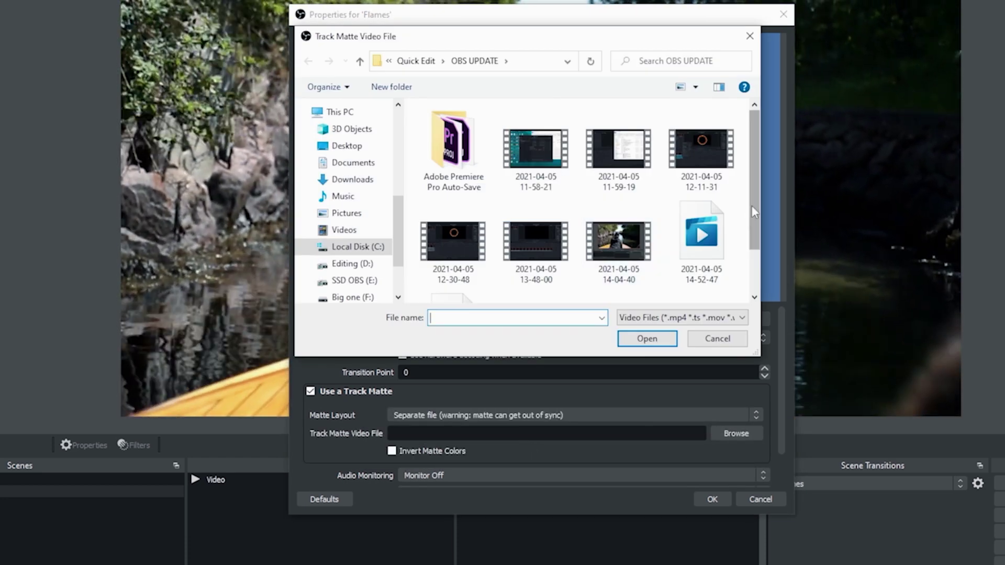
{"action": "left_click_drag", "start_coordinate": [752, 206], "coordinate": [752, 247]}
{"action": "left_click", "coordinate": [617, 275]}
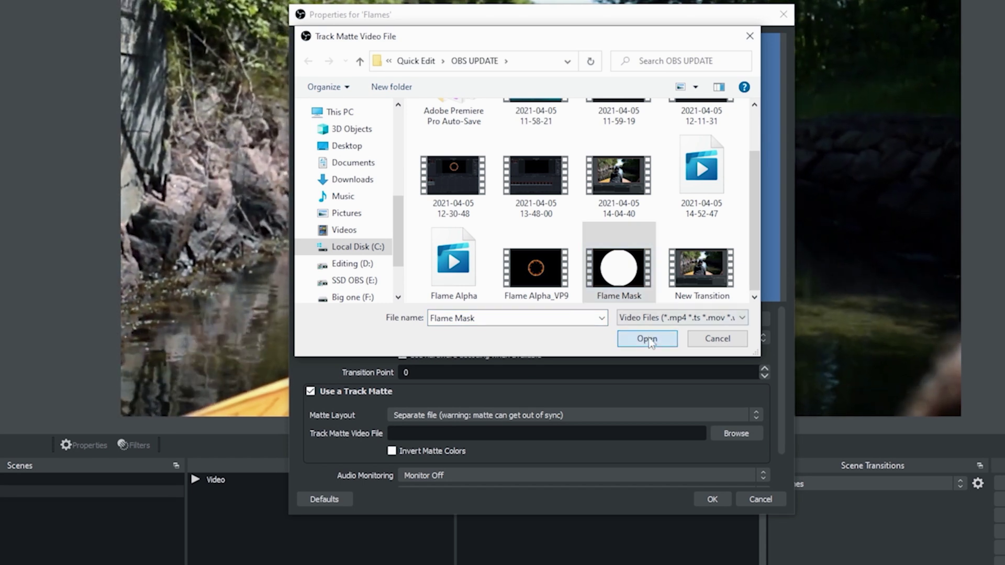
{"action": "left_click", "coordinate": [645, 338]}
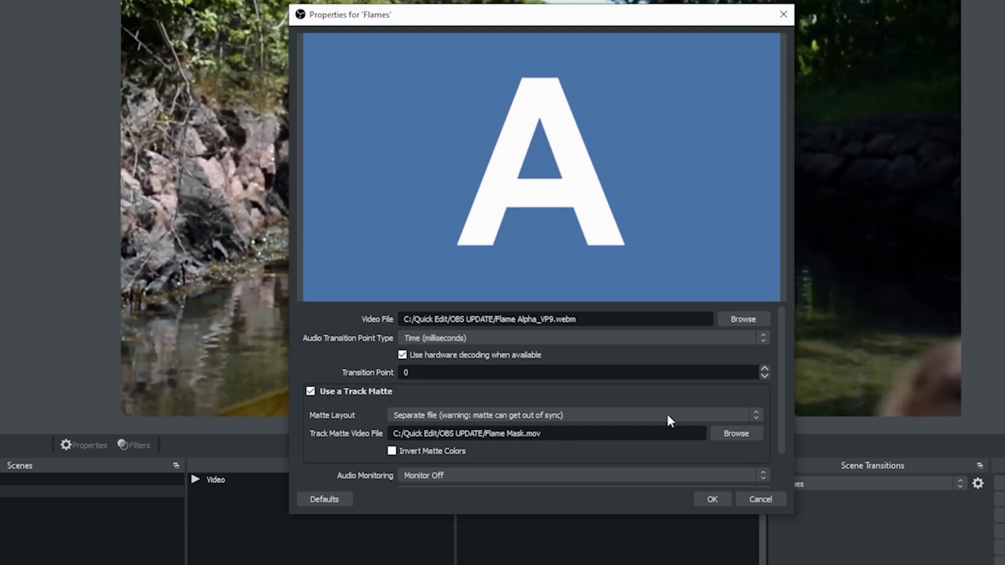
Step: Preview the Flames transition with its track matte and accept the transition properties
{"action": "left_click_drag", "start_coordinate": [780, 387], "coordinate": [784, 451]}
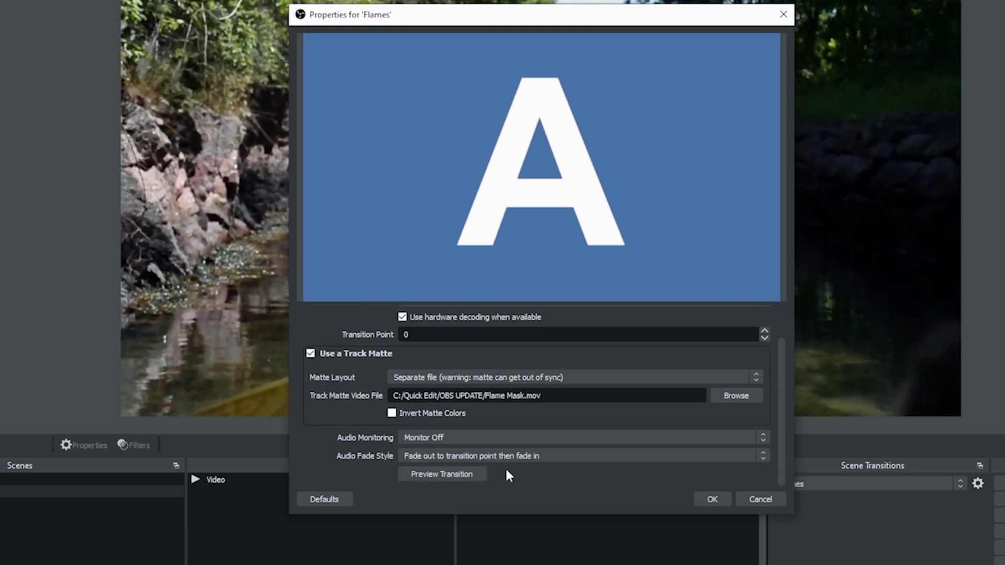
{"action": "left_click", "coordinate": [468, 474]}
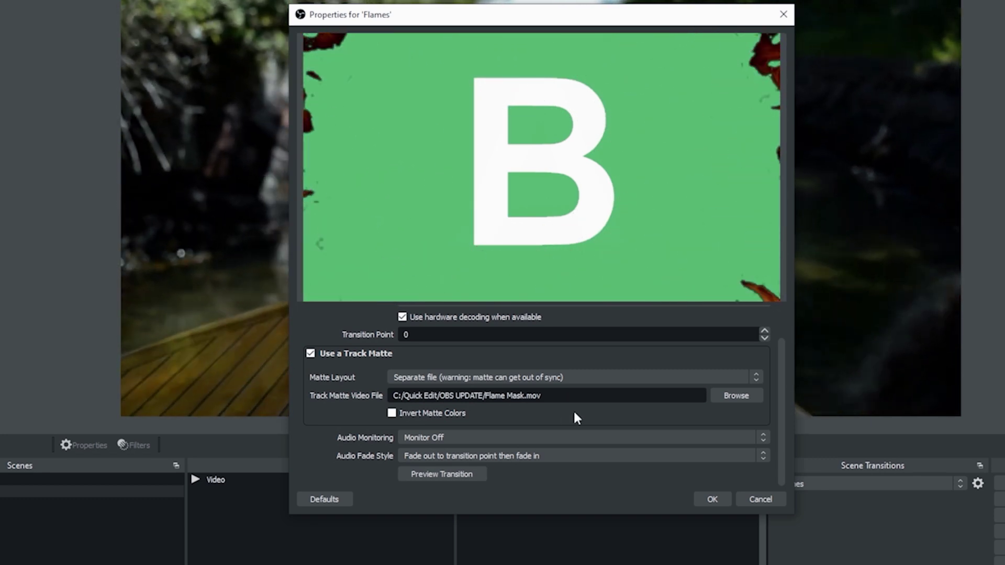
{"action": "left_click", "coordinate": [699, 498]}
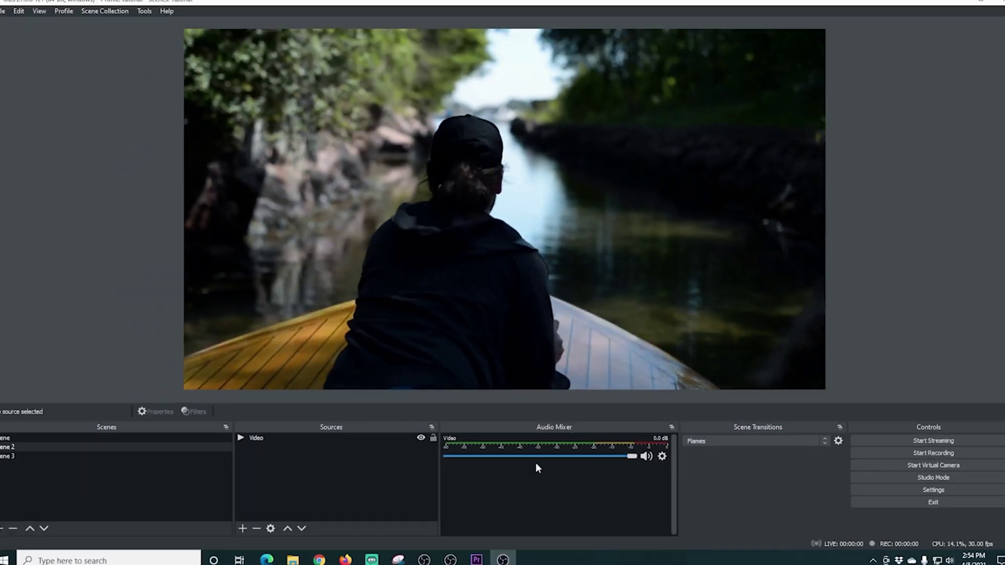
Step: Test the Flames transition by switching back and forth between Scene 3 and Scene 2
{"action": "left_click", "coordinate": [89, 453]}
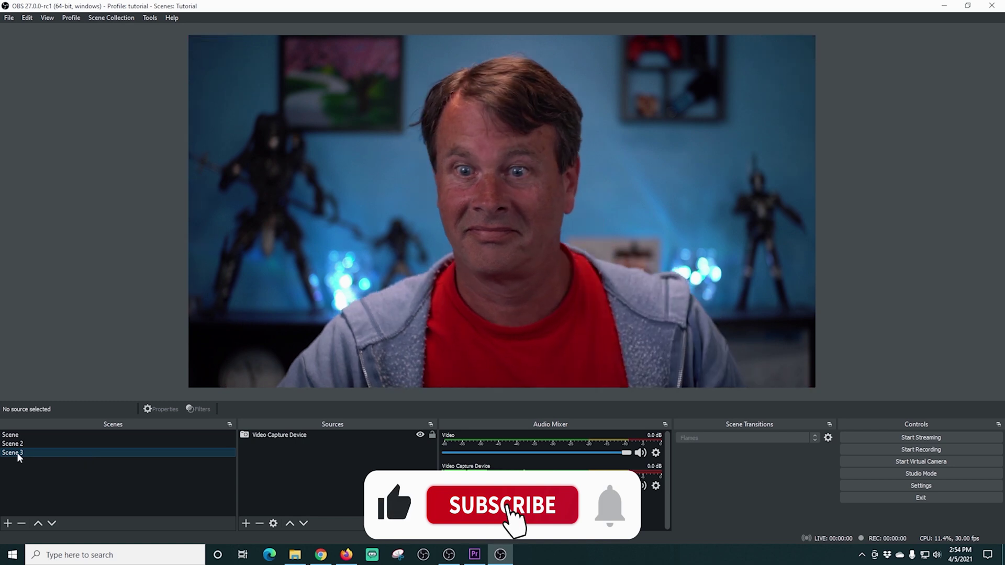
{"action": "left_click", "coordinate": [21, 444]}
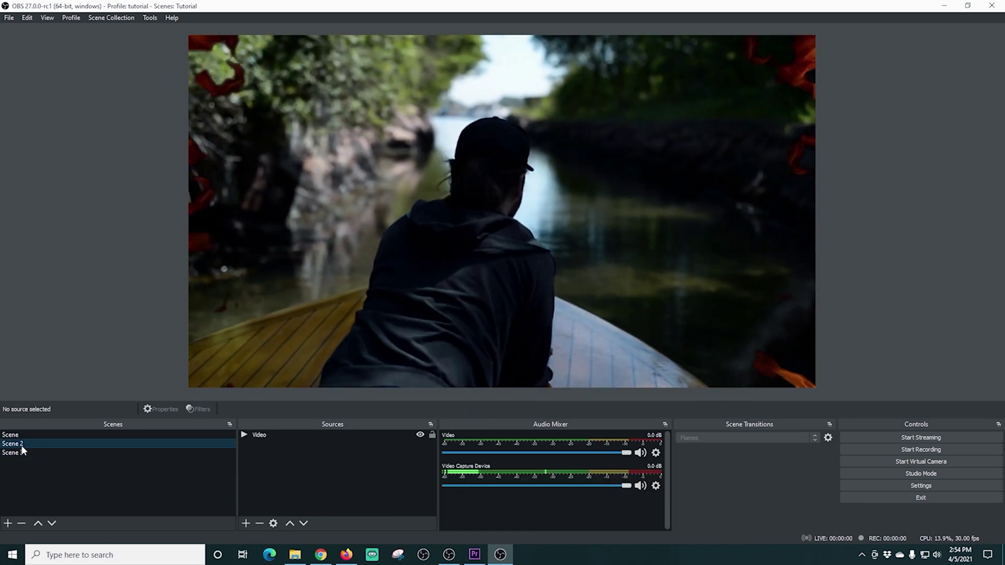
{"action": "left_click", "coordinate": [21, 454]}
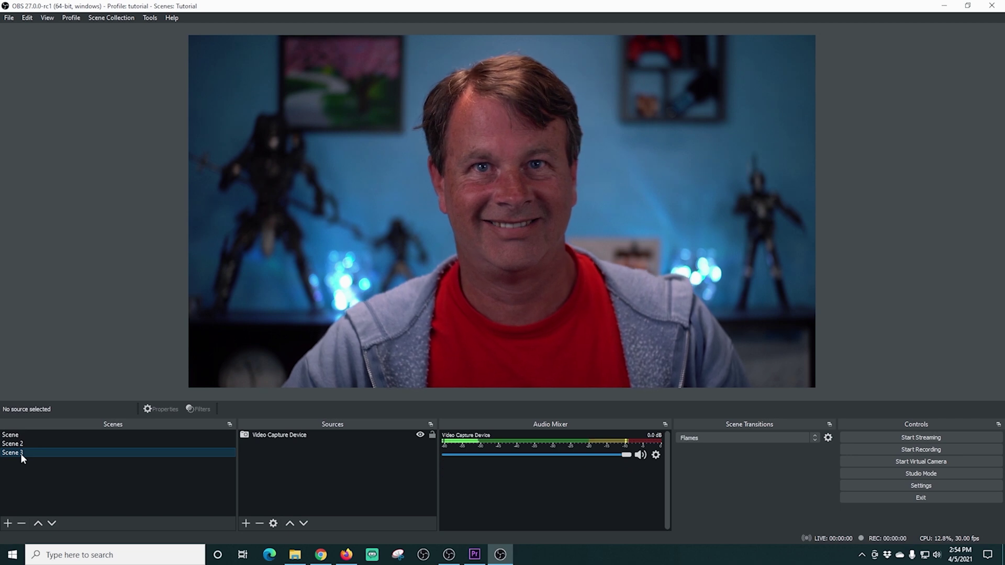
{"action": "left_click", "coordinate": [23, 447]}
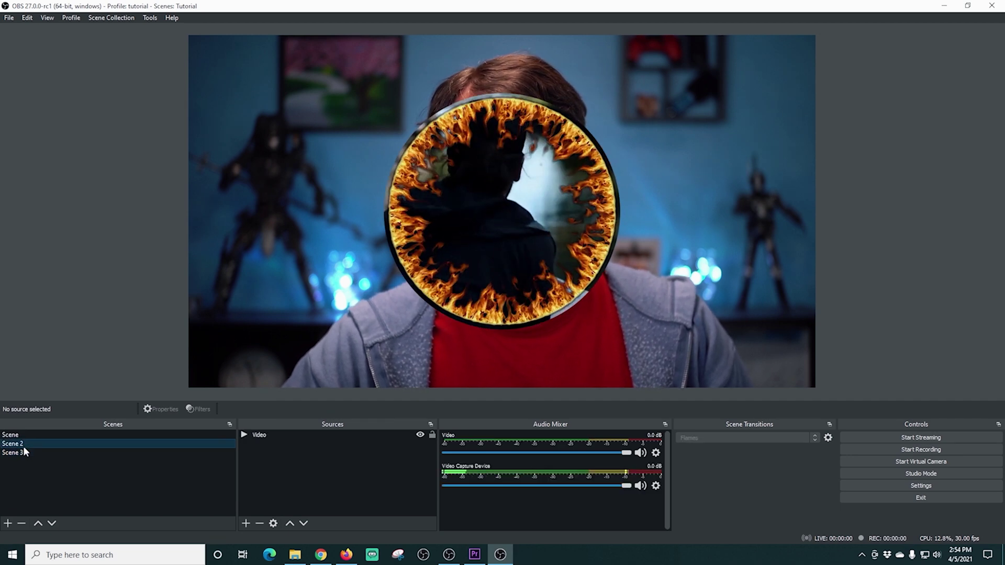